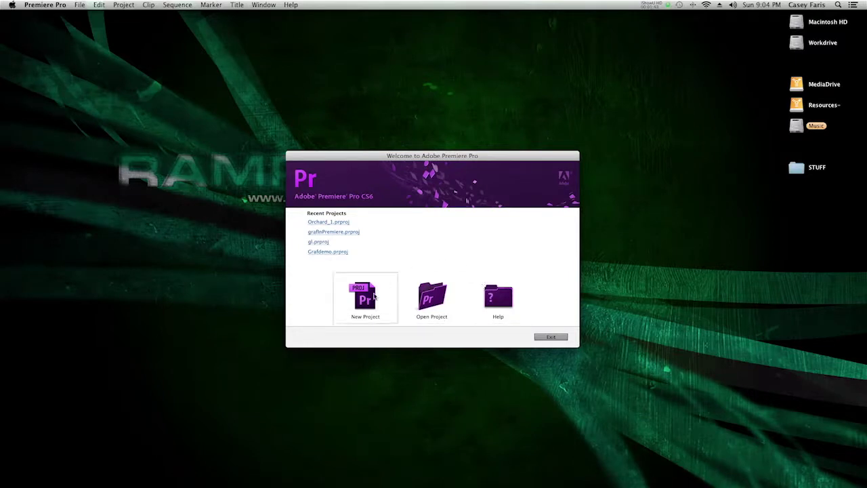
Step: Start a new project, name it Example, and keep the capture format at DV
left_click(372, 297)
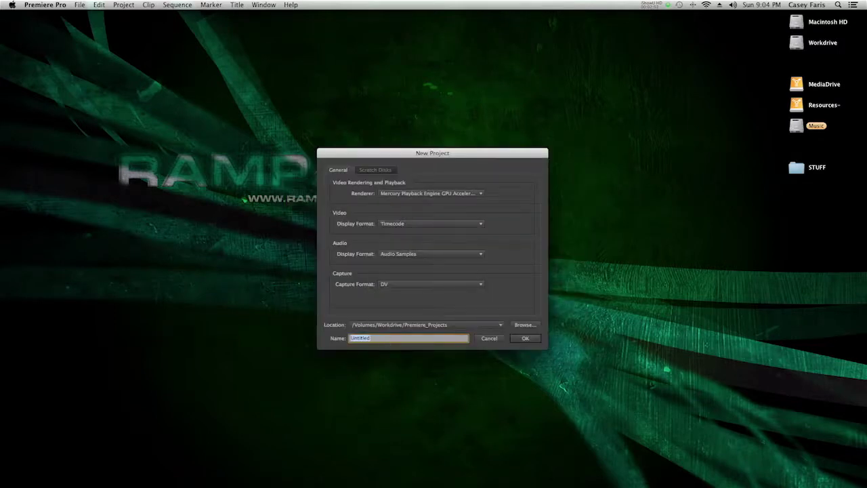
type("Example")
key("Return")
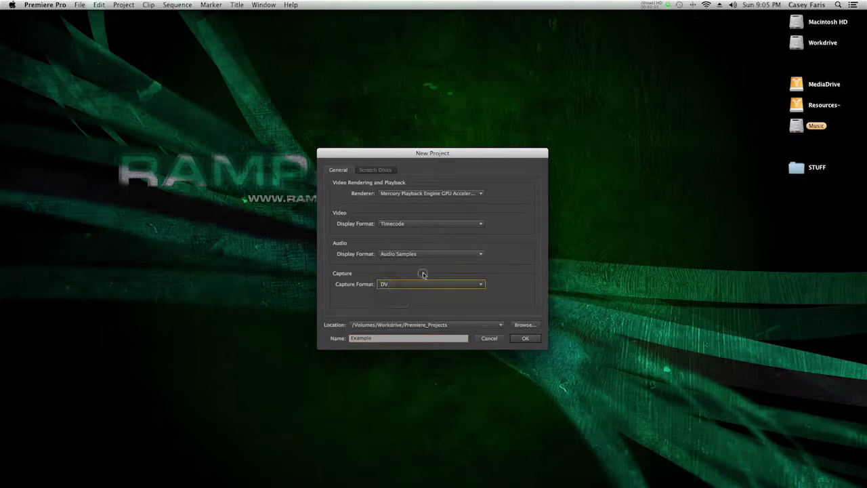
left_click(404, 286)
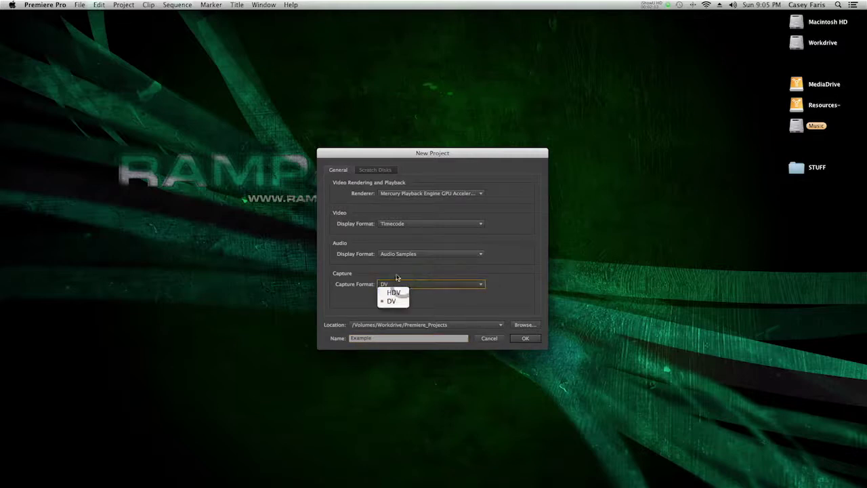
left_click(399, 273)
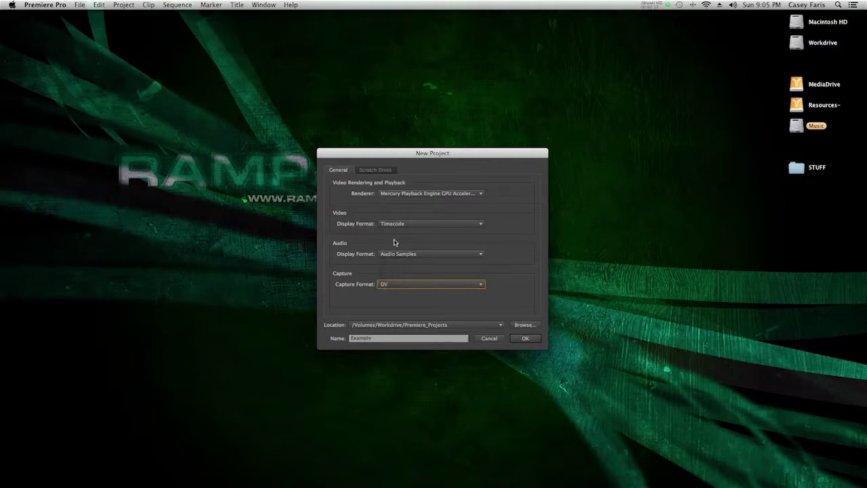
Step: Set the captured video, captured audio, video preview and audio preview scratch disks to MediaDrive and create the project
left_click(375, 169)
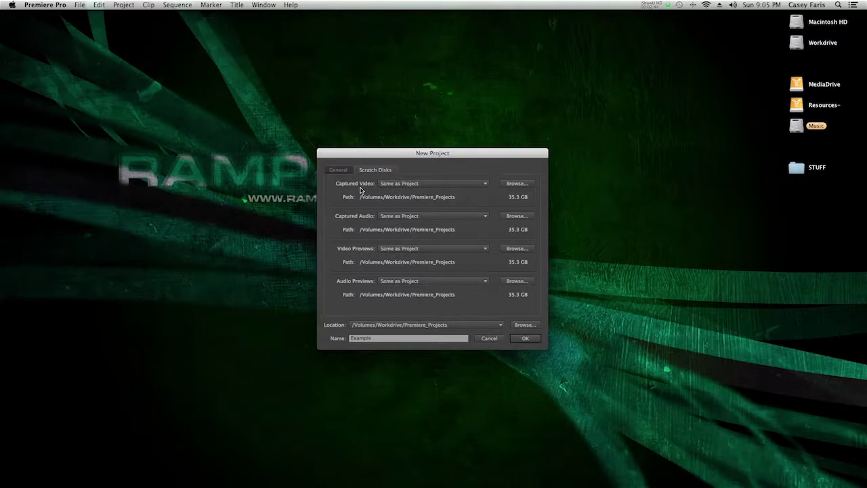
left_click(518, 183)
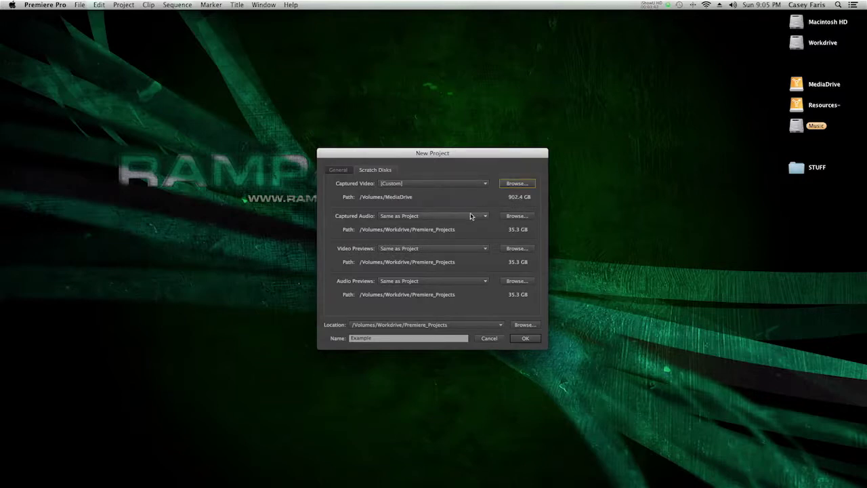
left_click(517, 216)
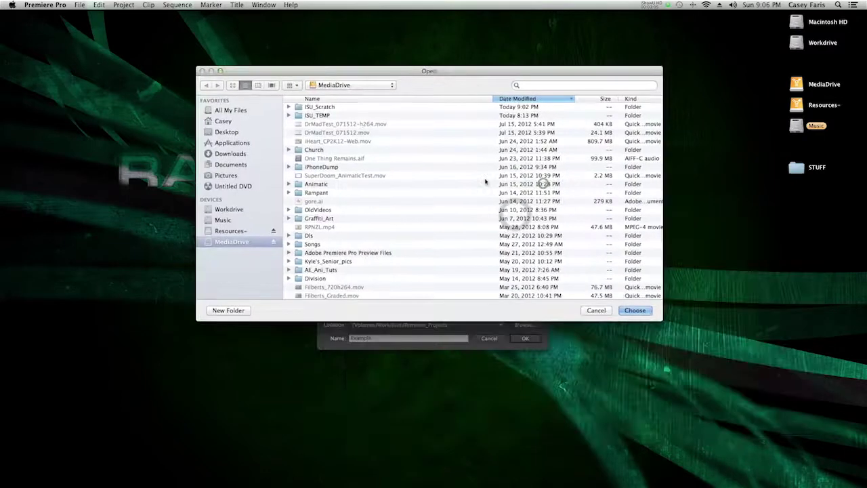
left_click(635, 311)
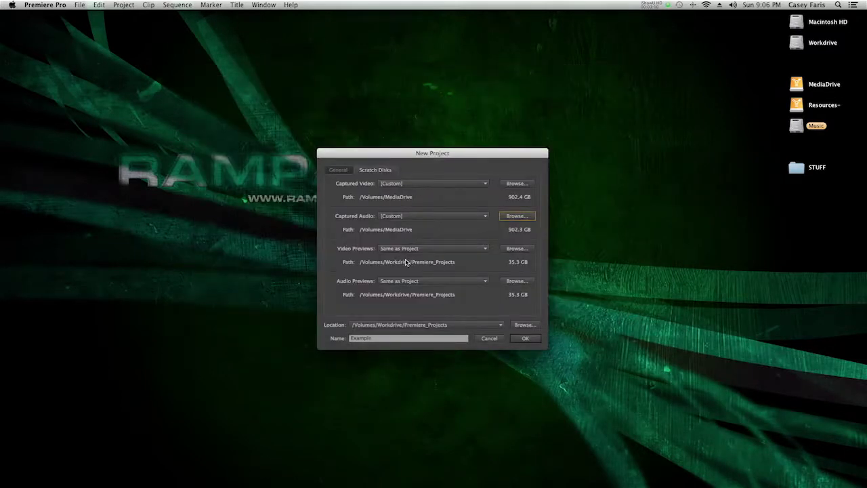
left_click(520, 251)
left_click(788, 427)
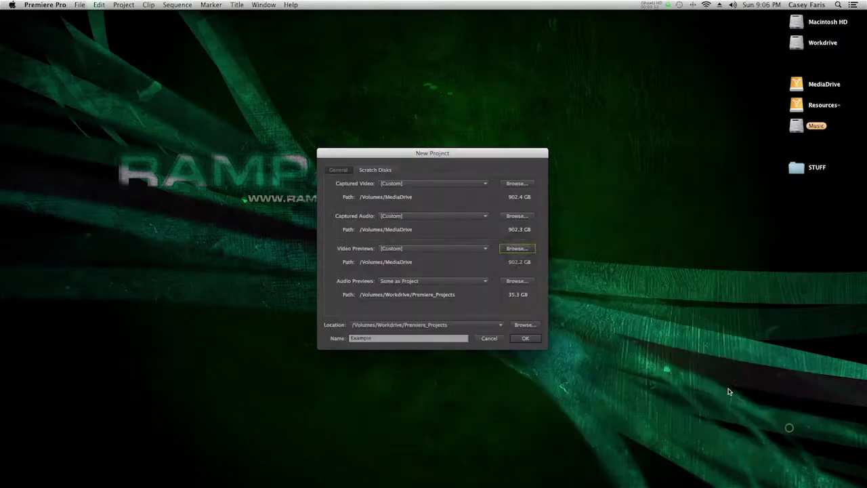
left_click(516, 281)
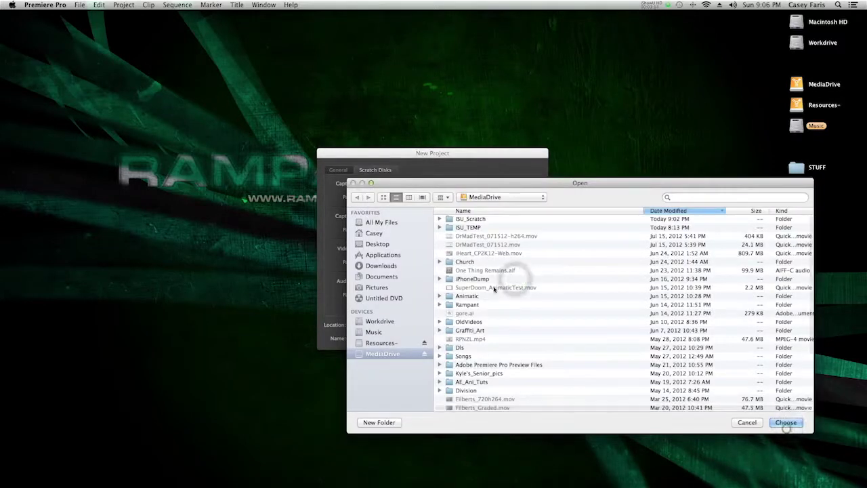
left_click(788, 426)
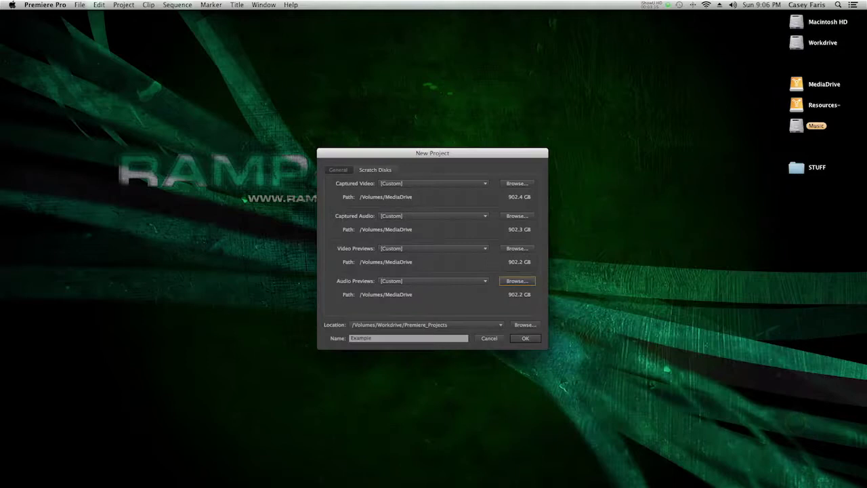
left_click(340, 170)
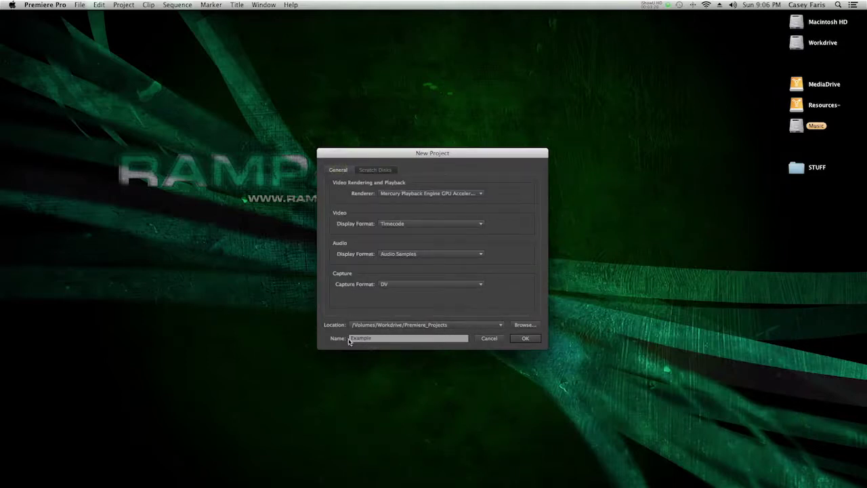
left_click(526, 339)
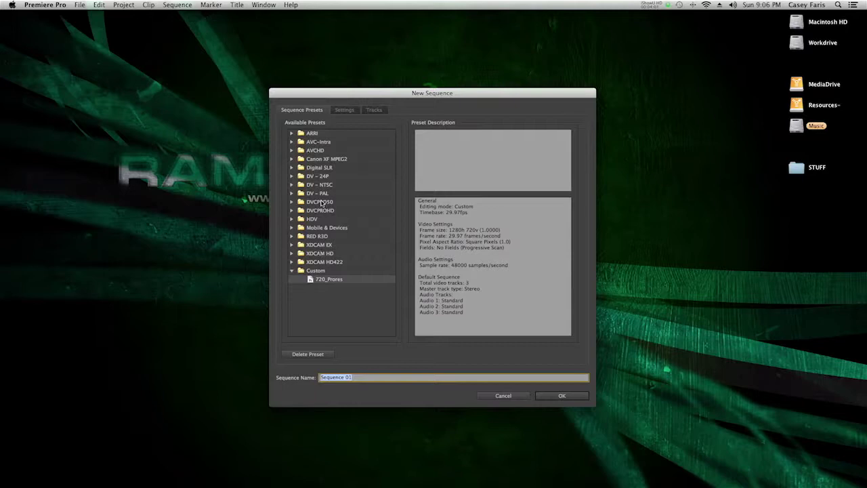
Step: Choose the Digital SLR preset DSLR 1080p24 for the new sequence and review its settings and tracks
left_click(291, 168)
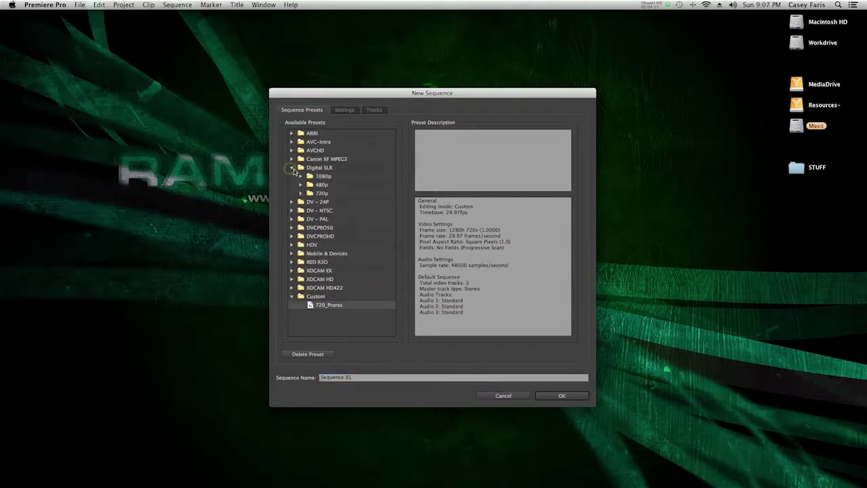
left_click(301, 176)
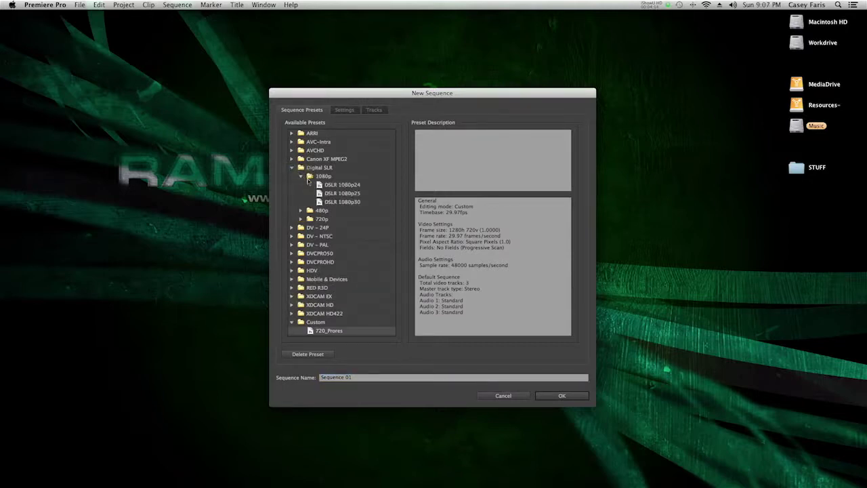
left_click(323, 185)
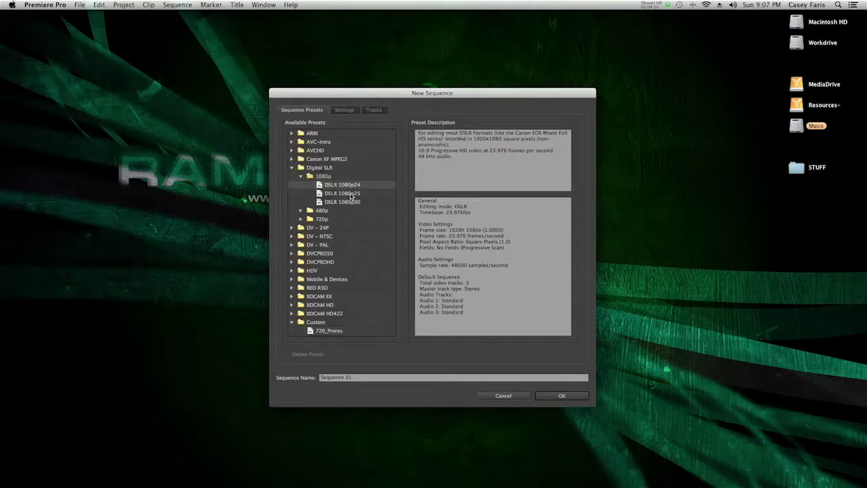
left_click(345, 110)
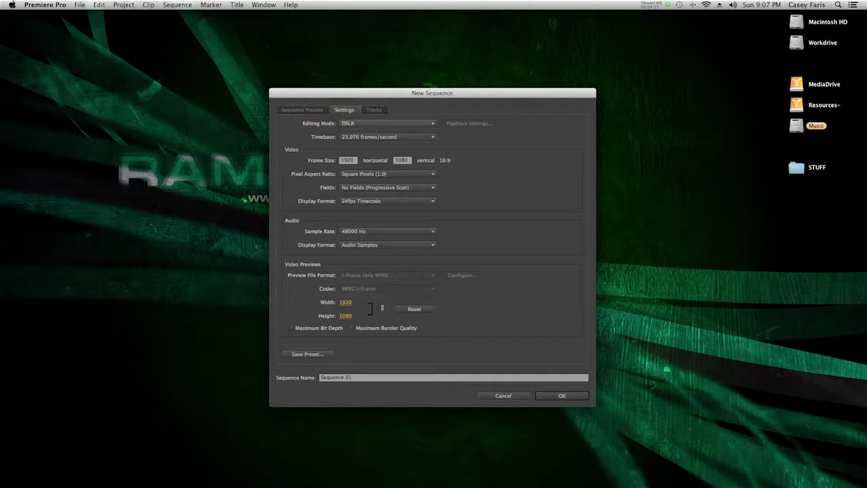
left_click(374, 110)
left_click(302, 111)
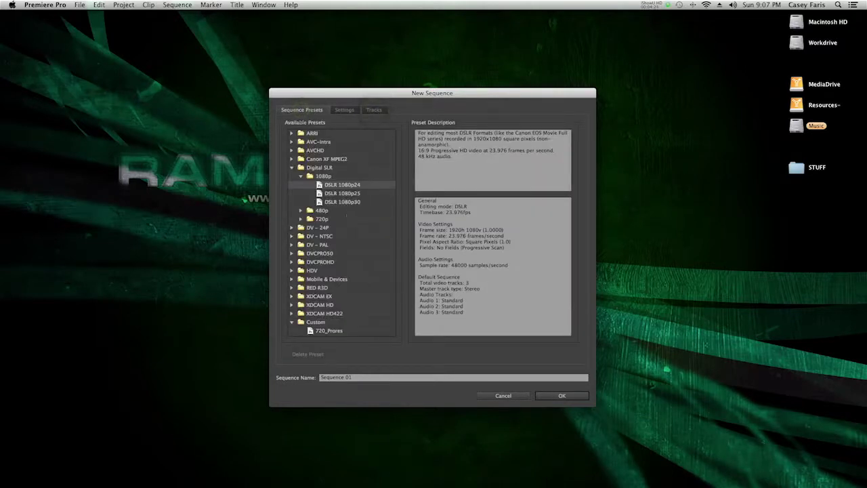
Step: Name the new sequence Edit and create it
left_click(355, 380)
left_click_drag(354, 380, 281, 377)
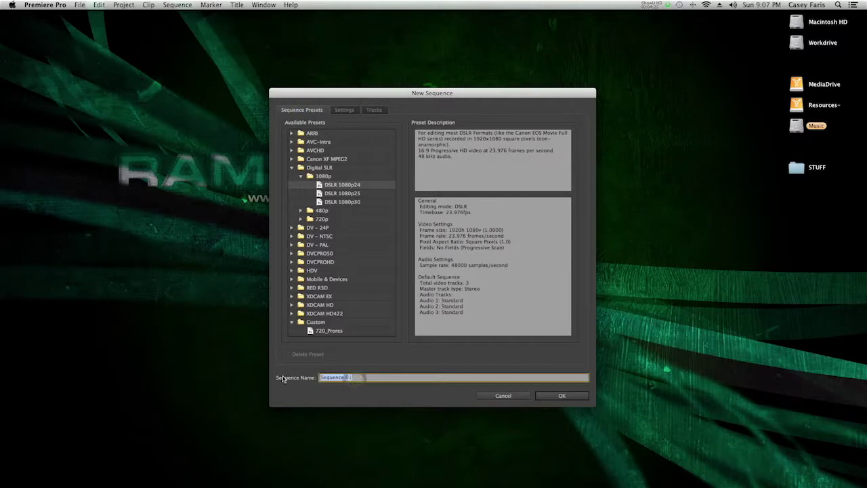
type("Edit")
key("Return")
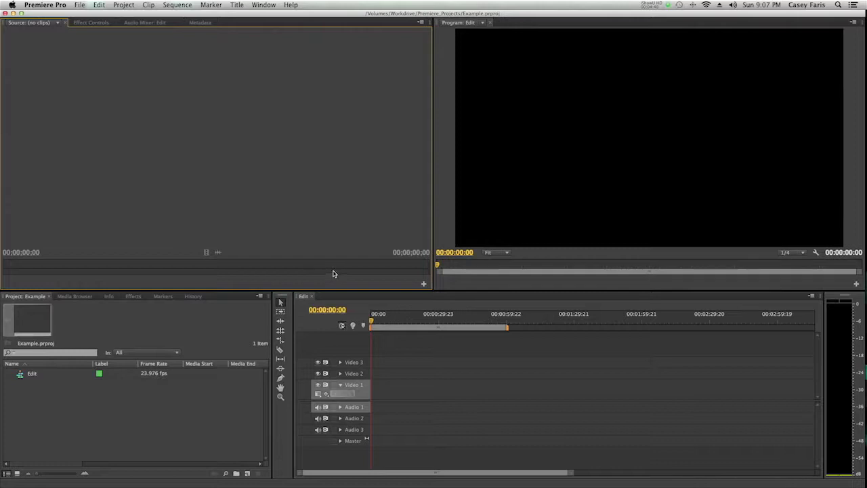
left_click(48, 412)
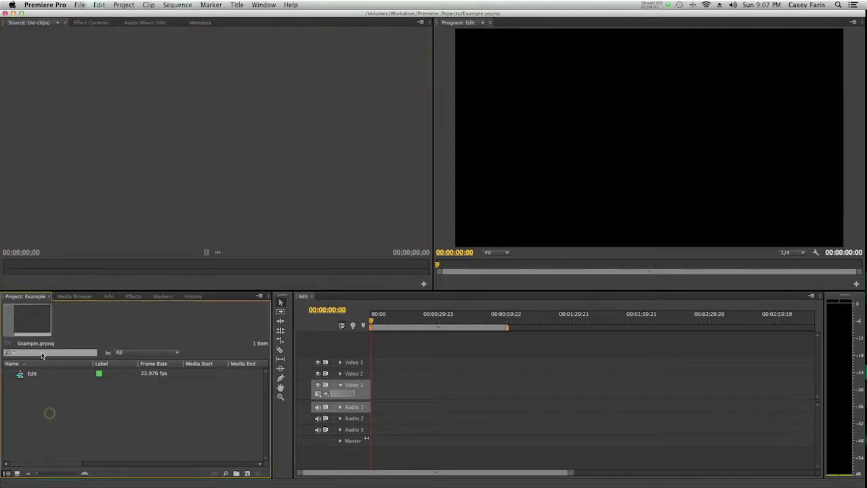
right_click(46, 393)
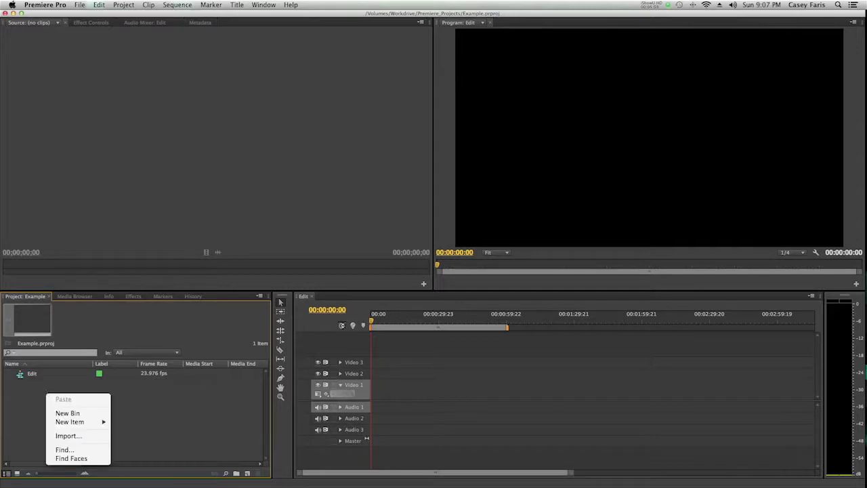
left_click(74, 435)
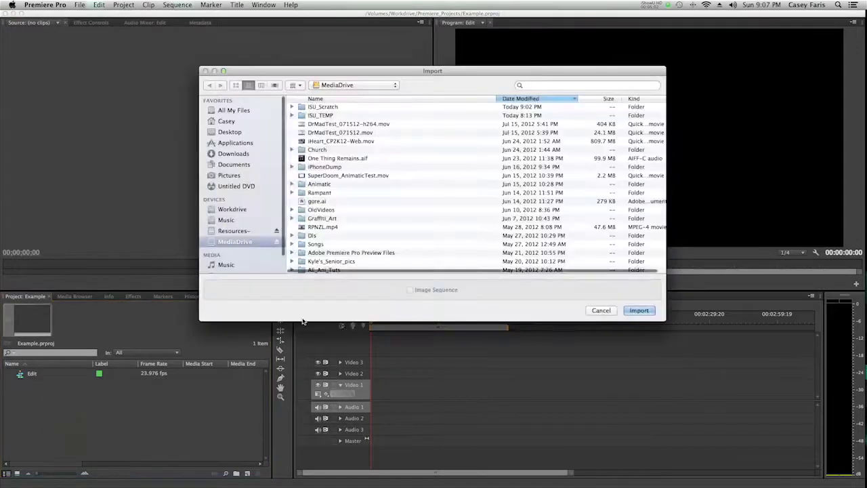
left_click(610, 311)
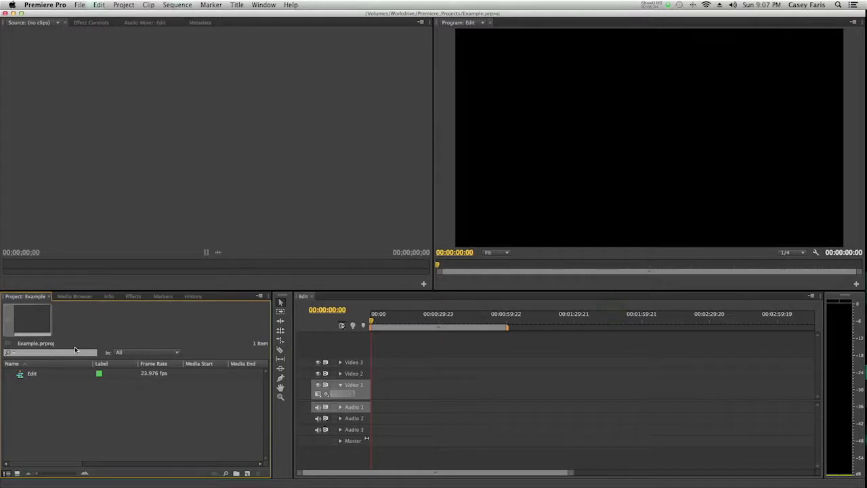
Step: Create a new default still title in the project with the proposed settings
left_click(237, 5)
mouse_move(249, 15)
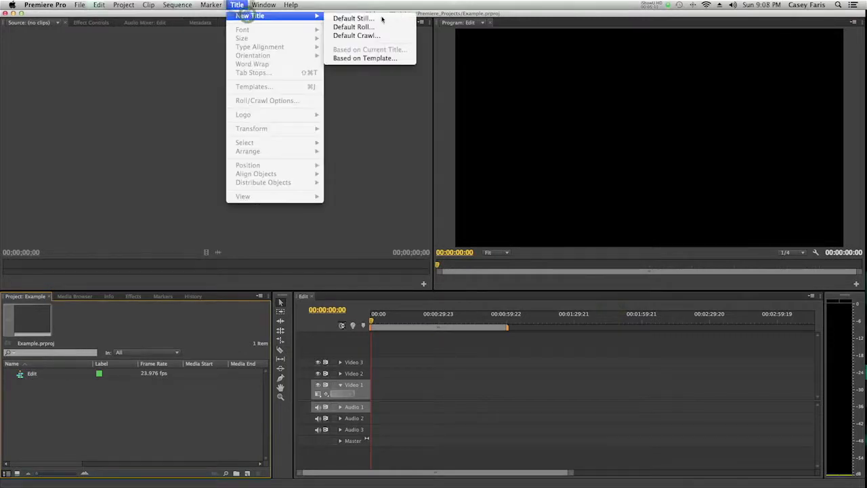
left_click(353, 18)
left_click(488, 295)
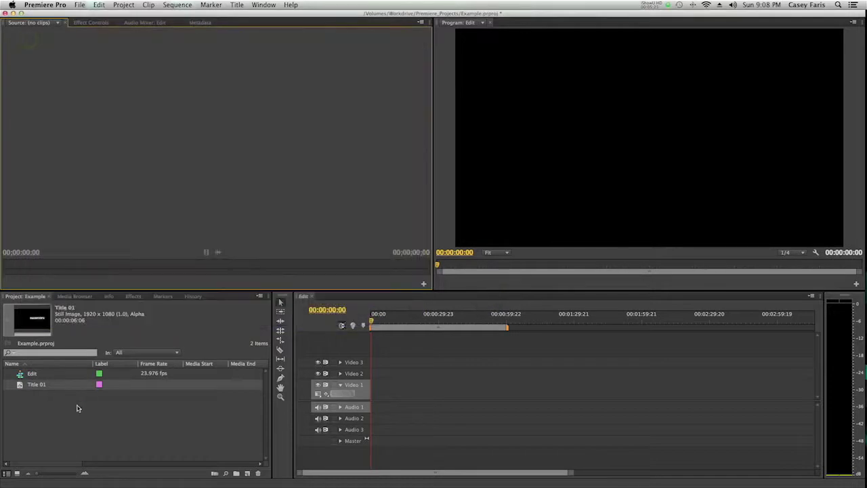
left_click(69, 413)
left_click(36, 392)
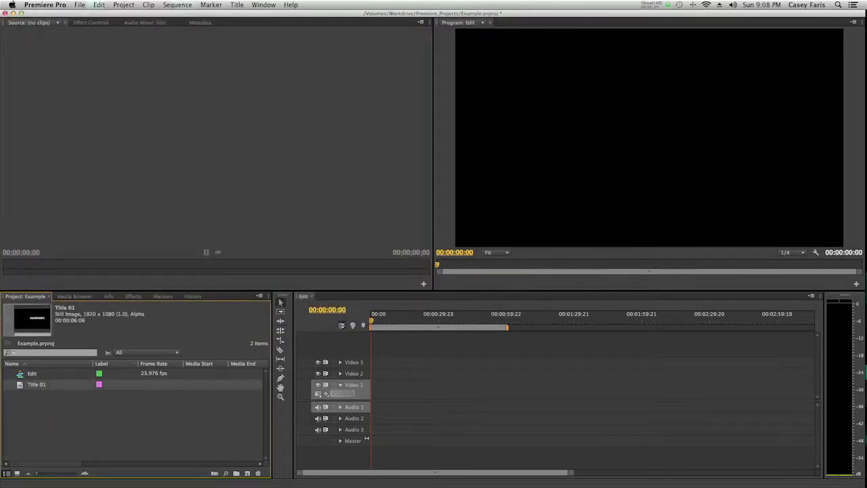
left_click(52, 392)
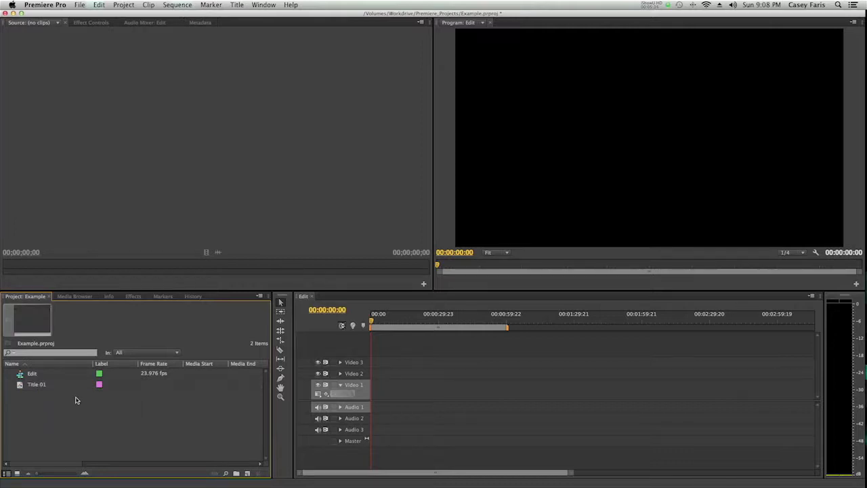
left_click(93, 397)
left_click(78, 297)
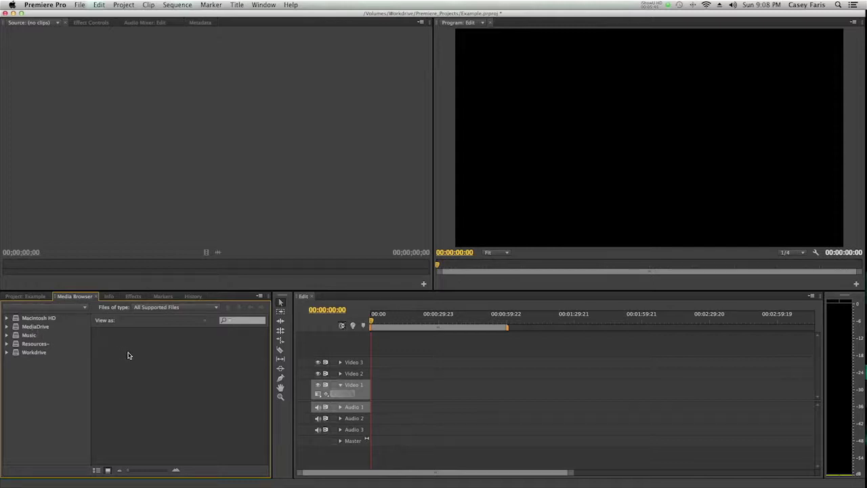
left_click(26, 296)
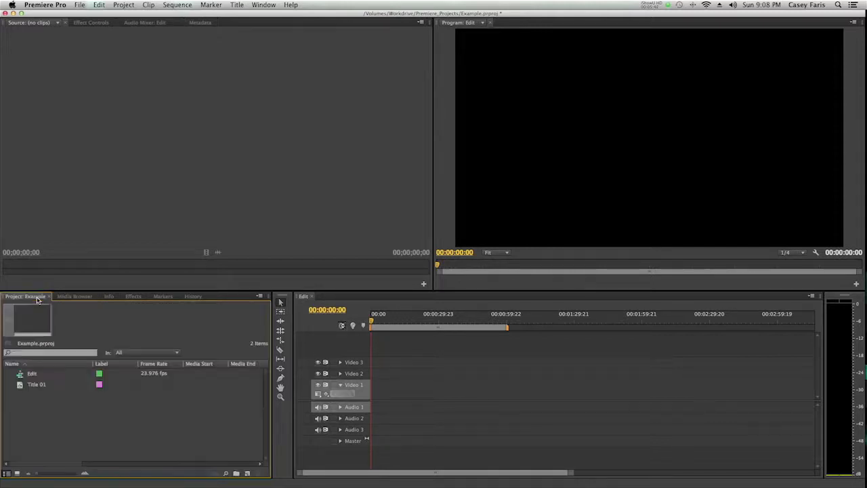
right_click(54, 411)
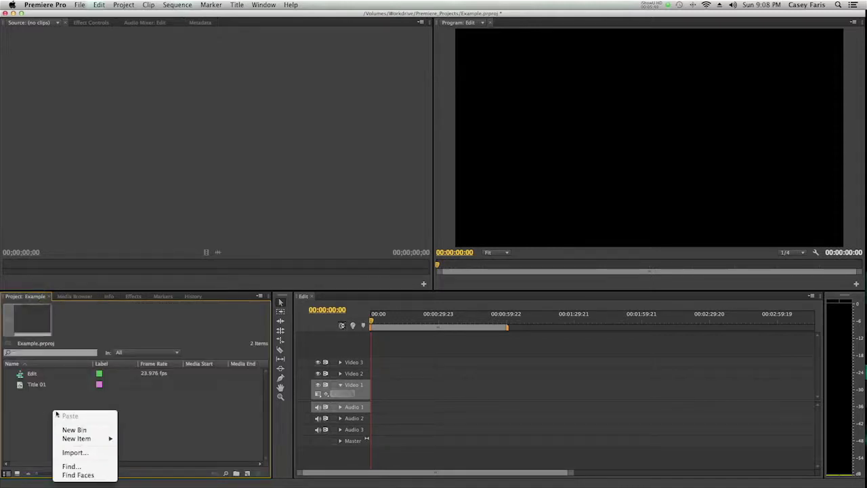
left_click(36, 415)
Step: Close the Media Browser and Info panels, and bring up the project's History list
left_click(74, 297)
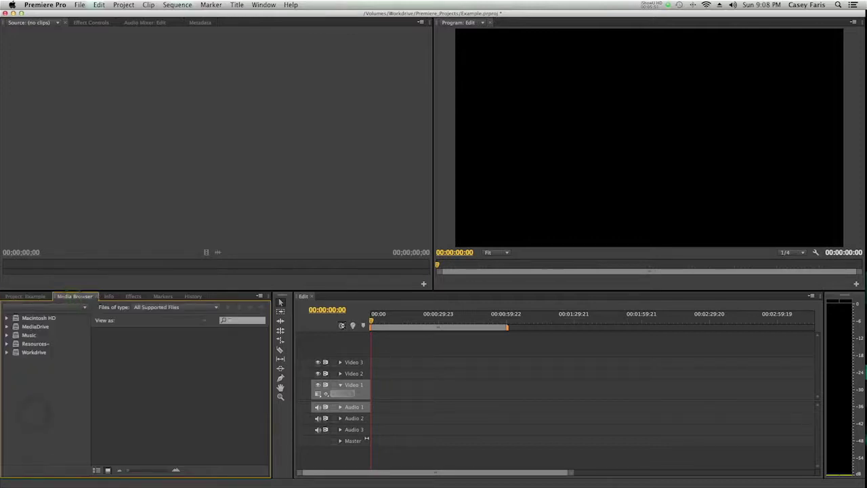
left_click(98, 296)
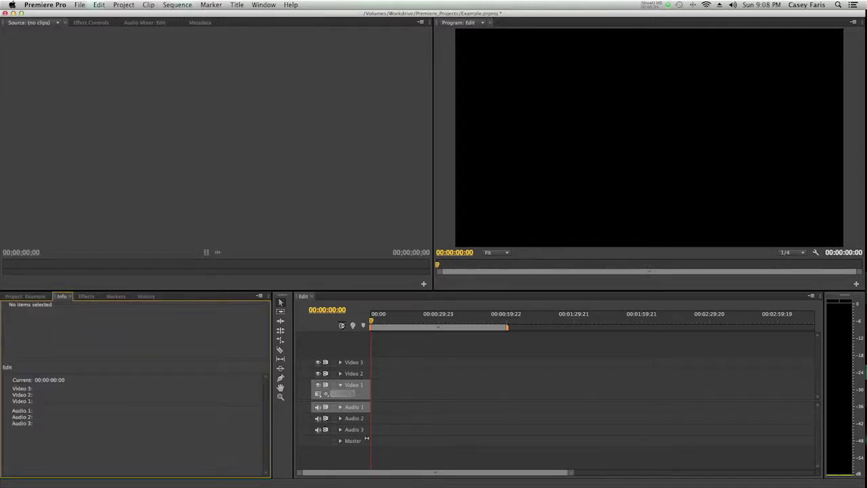
left_click(69, 296)
left_click(94, 299)
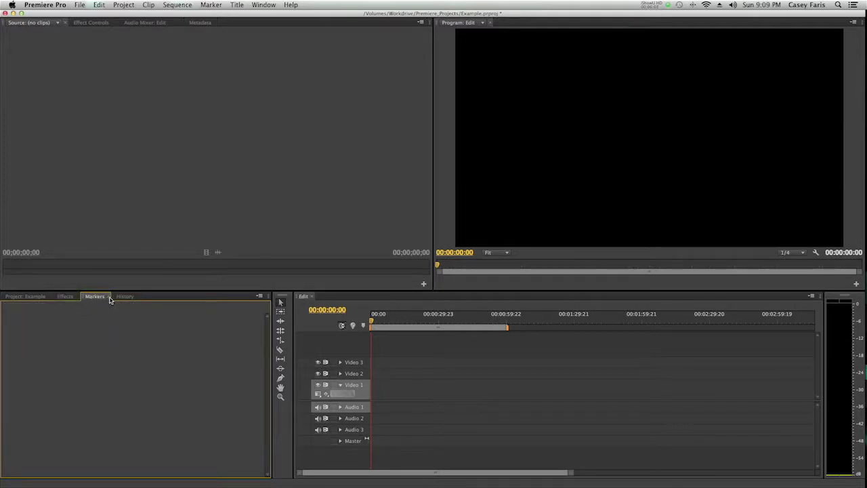
left_click(123, 297)
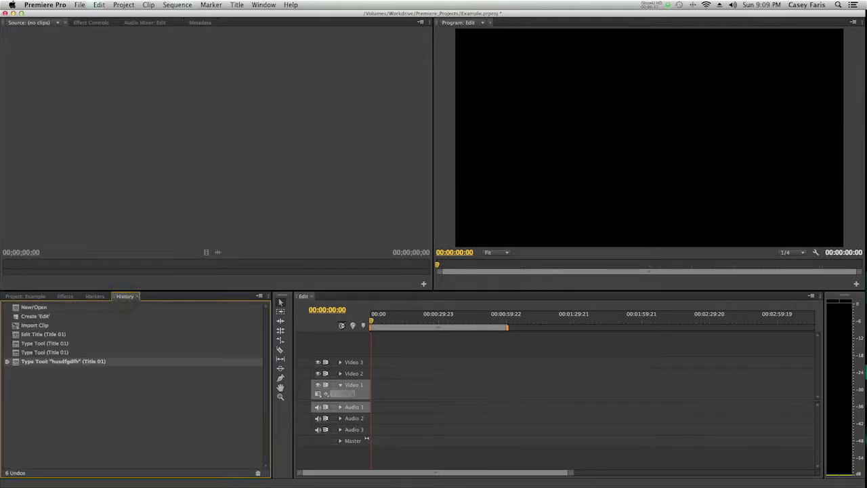
Step: Close the project's History list and look through the Effects, Project and Markers panels
left_click(136, 296)
left_click(65, 296)
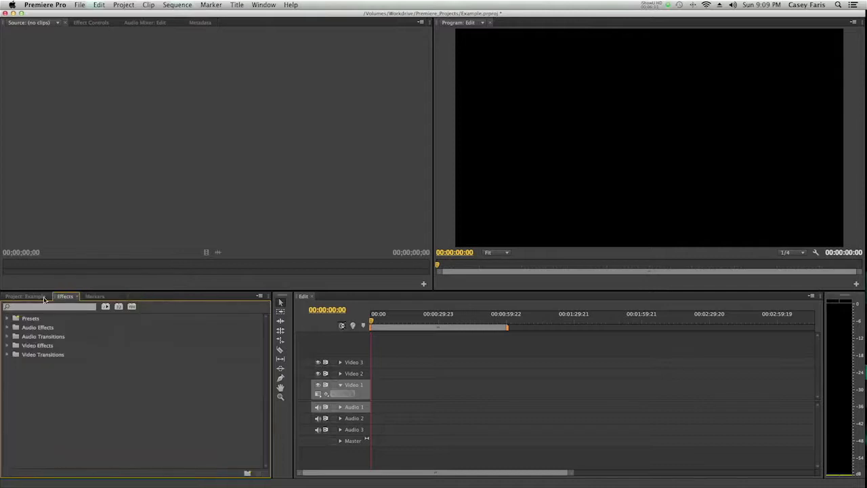
left_click(44, 299)
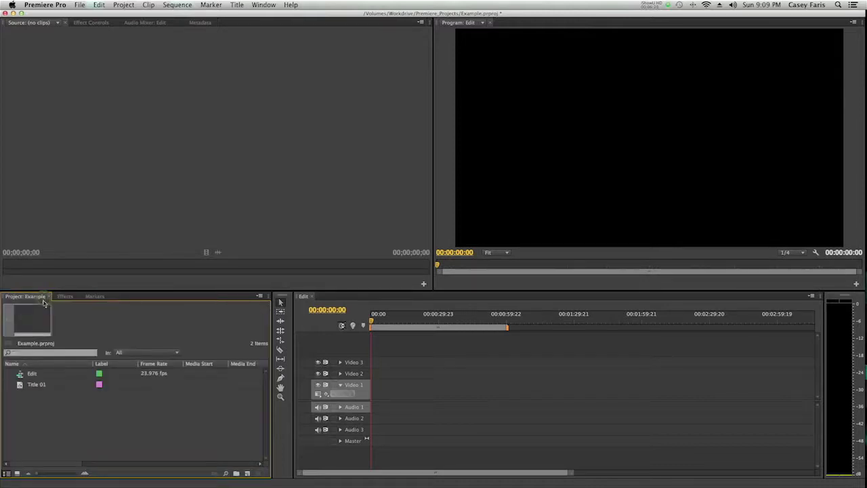
left_click(66, 297)
left_click(94, 297)
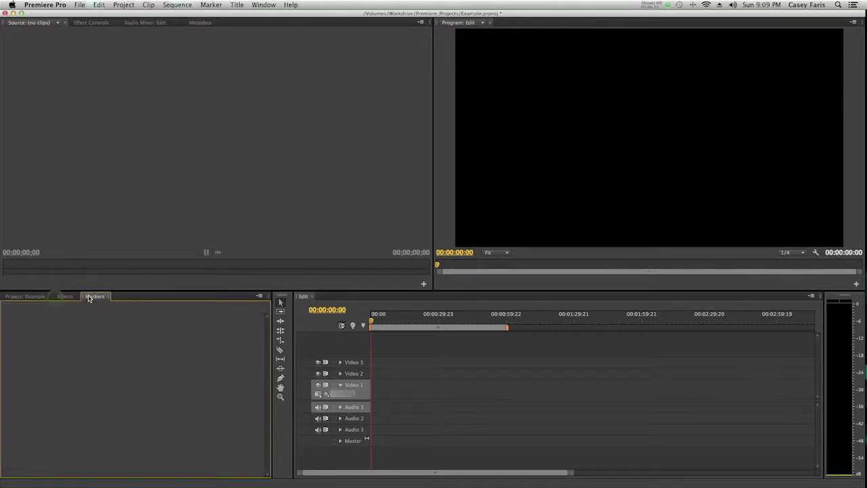
left_click(66, 297)
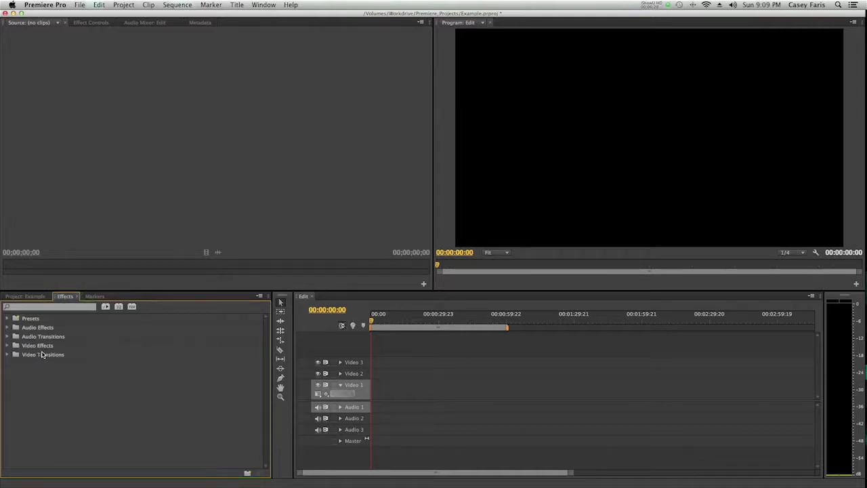
Step: Browse the Video Effects folder, including its Color Correction effects, and collapse it again
left_click(7, 346)
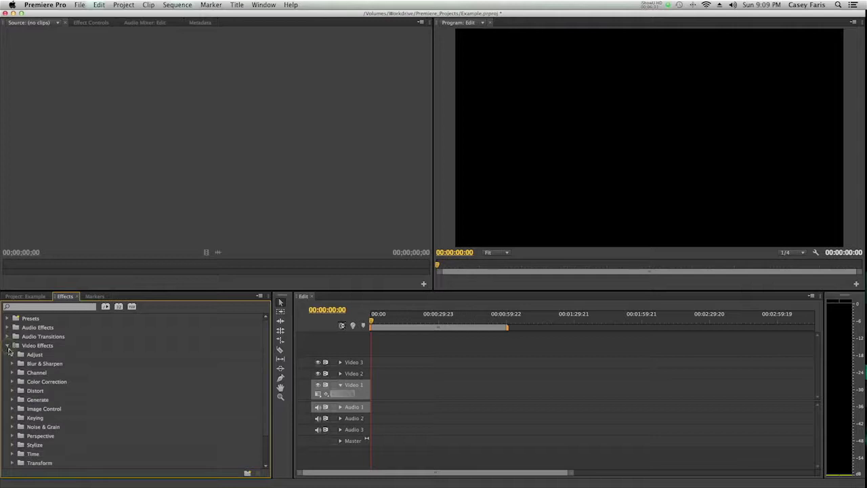
scroll(11, 359, "down", 2)
left_click(12, 364)
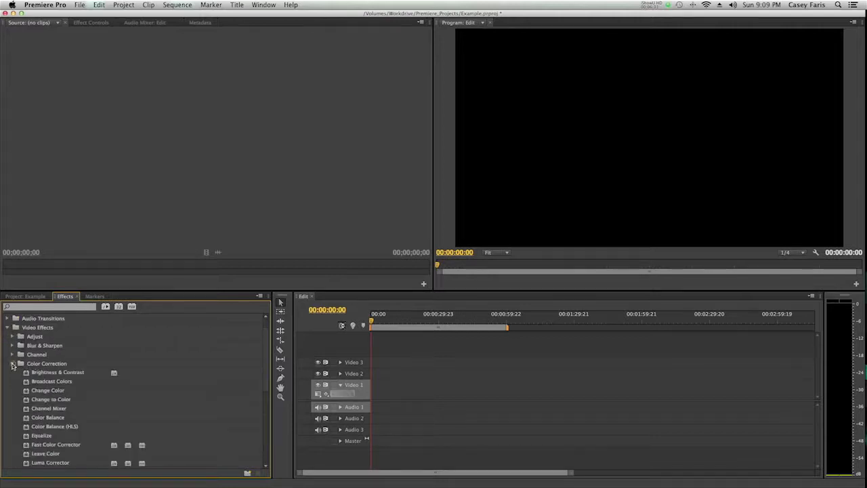
scroll(14, 366, "down", 1)
left_click(27, 364)
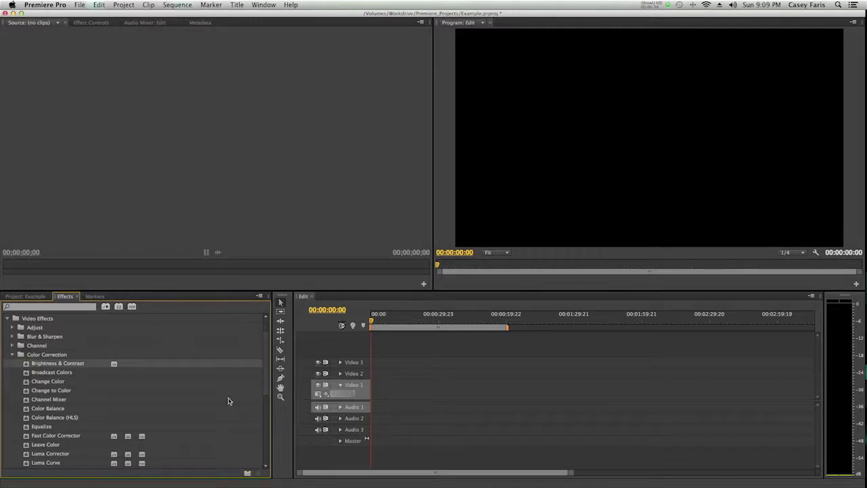
left_click(11, 354)
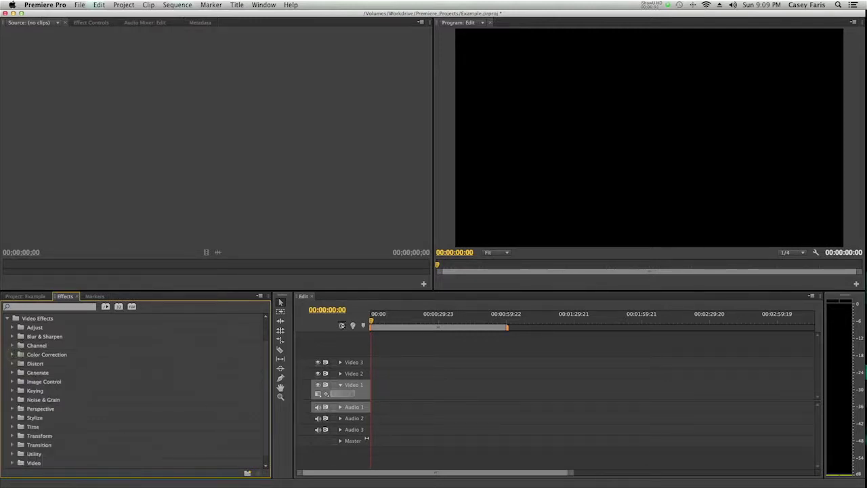
left_click(6, 318)
Step: Look over the Audio Effects and Video Effects folders and check the contents of Video Transitions
left_click(42, 347)
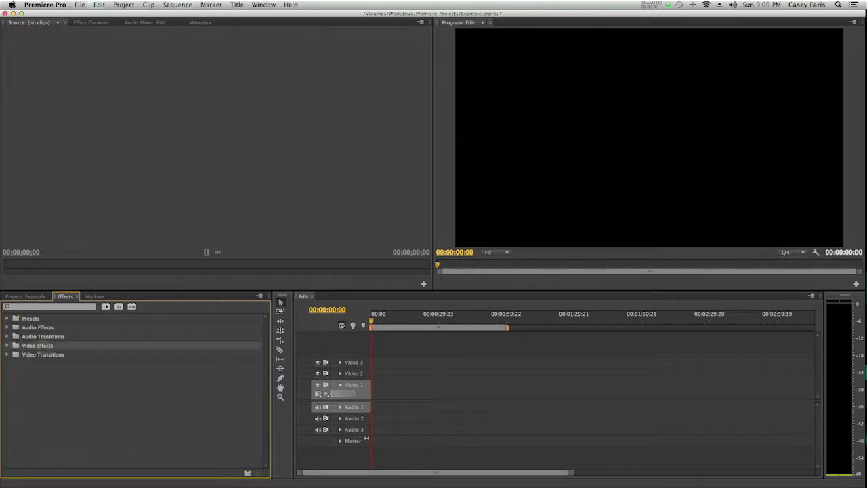
left_click(41, 330)
left_click(35, 353)
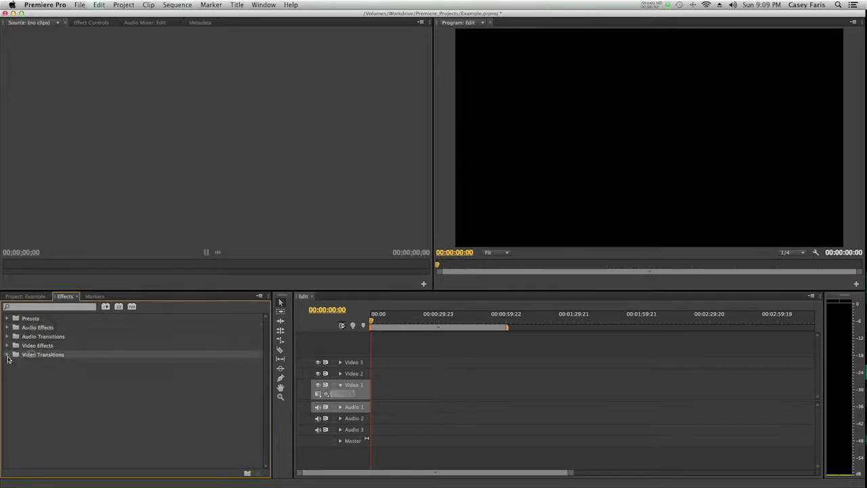
left_click(8, 356)
left_click(9, 355)
left_click(113, 366)
Step: Bring up the Markers list and add a sequence marker at 00:00:26:14
left_click(95, 297)
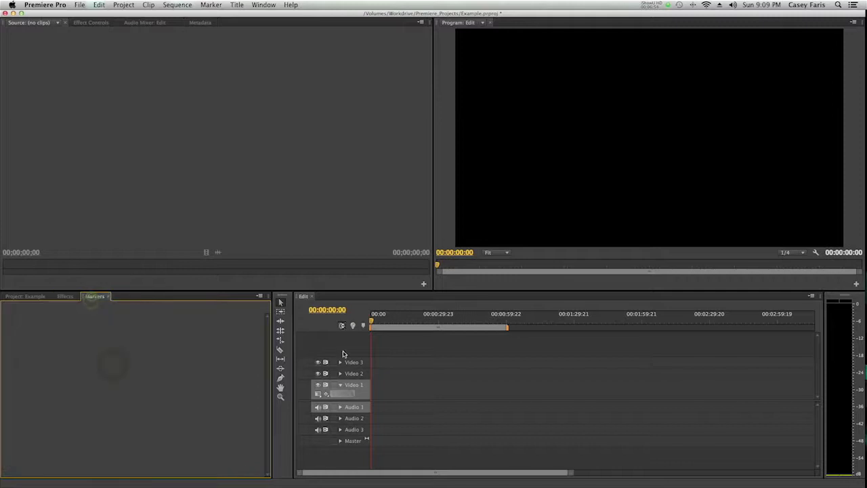
left_click(418, 321)
left_click_drag(421, 321, 431, 321)
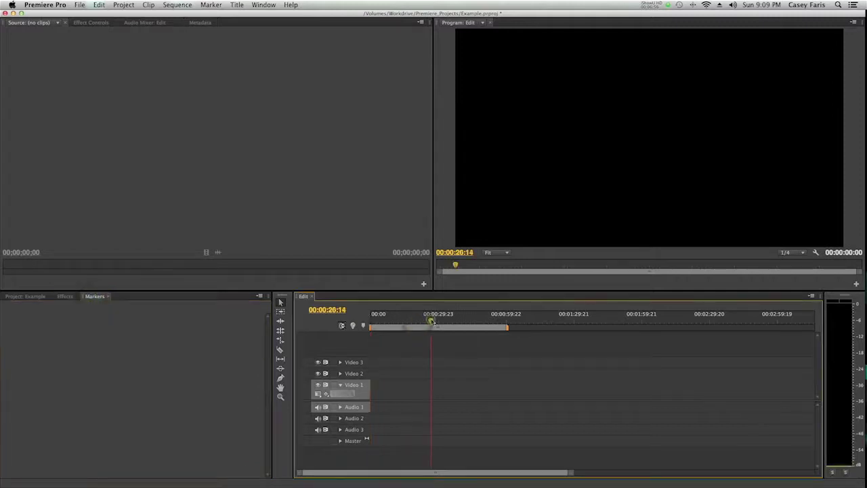
left_click(364, 327)
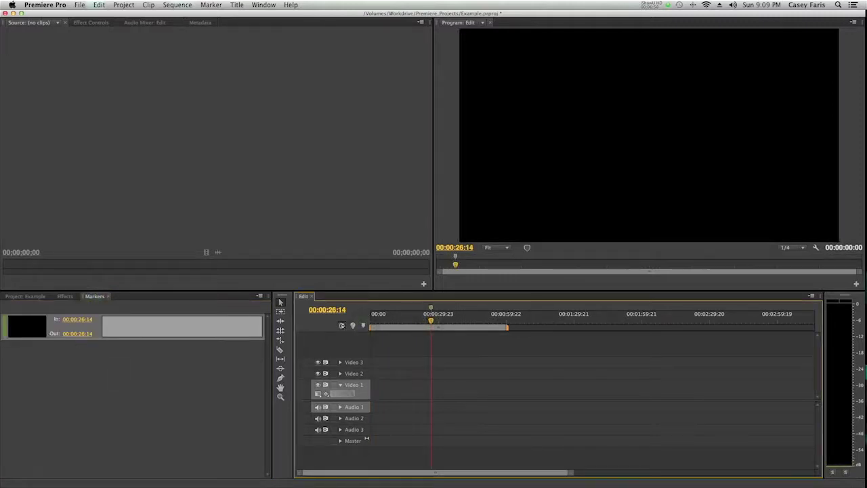
Step: Give the marker the comment fdhgjfg and make it span from 00:00:24:17 to 00:00:57:03
left_click(120, 329)
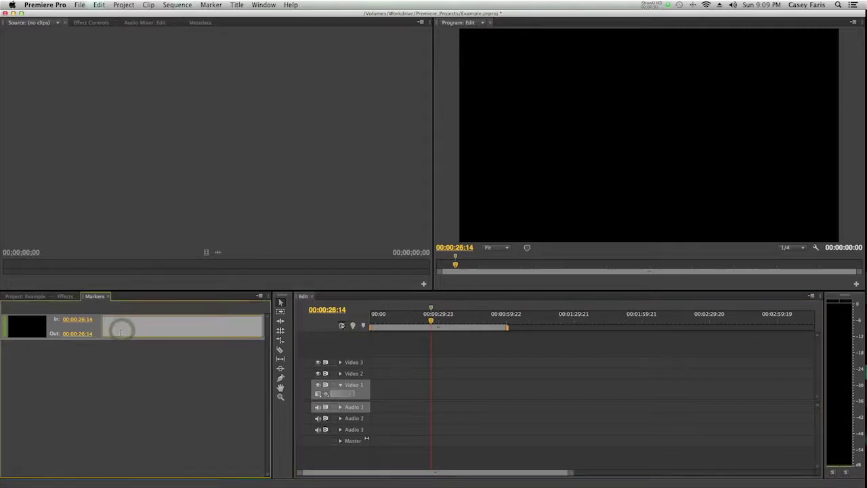
type("fdhgjfg")
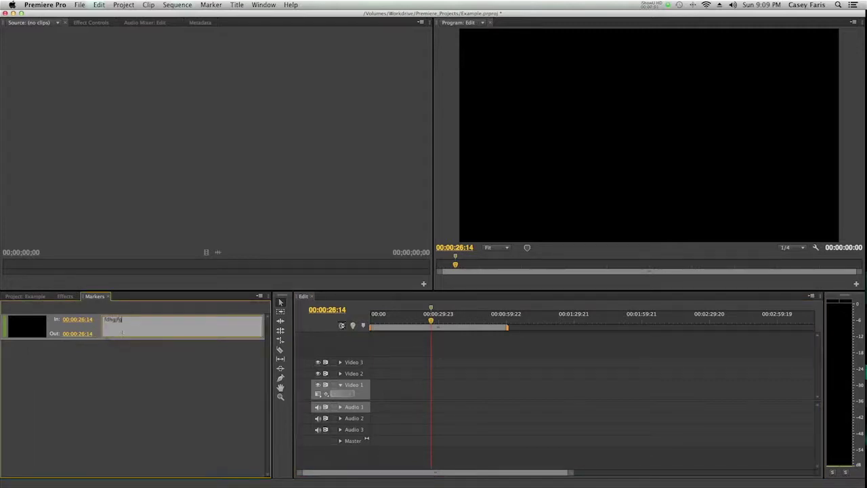
mouse_move(80, 320)
left_mouse_down()
mouse_move(50, 320)
mouse_move(142, 333)
left_mouse_up()
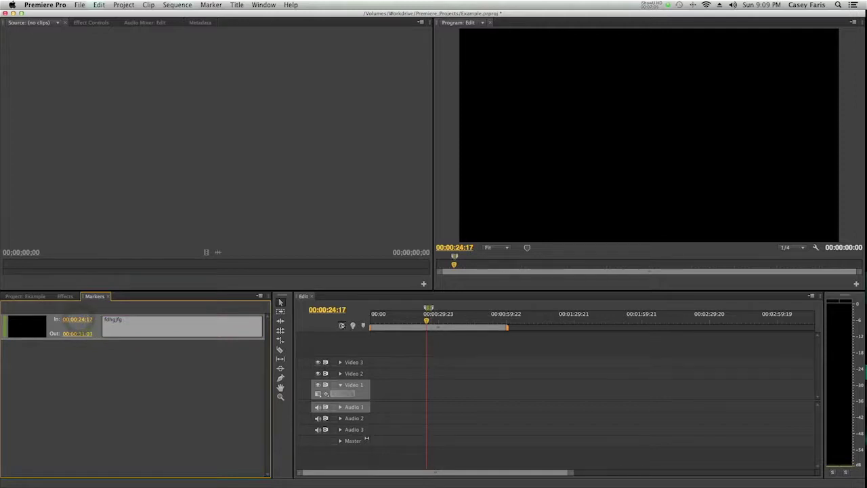
left_click_drag(444, 308, 501, 310)
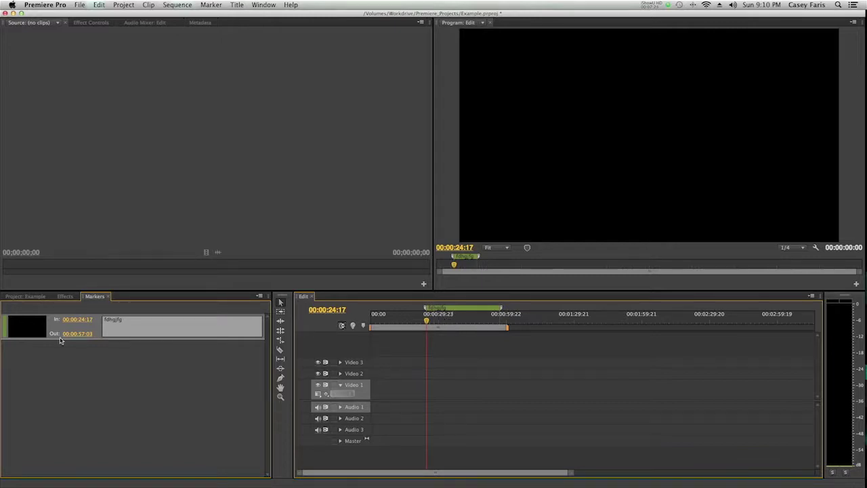
Step: Add a second sequence marker at 00:01:20:17 and open its comment for editing
left_click(553, 313)
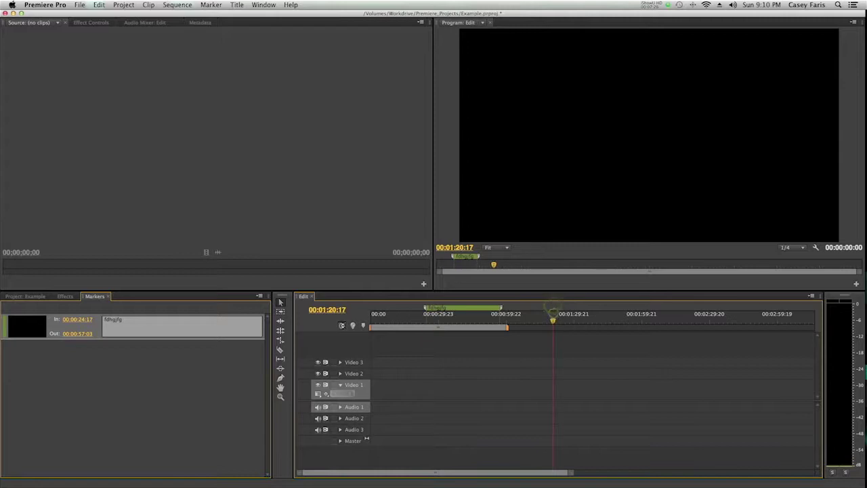
left_click(364, 327)
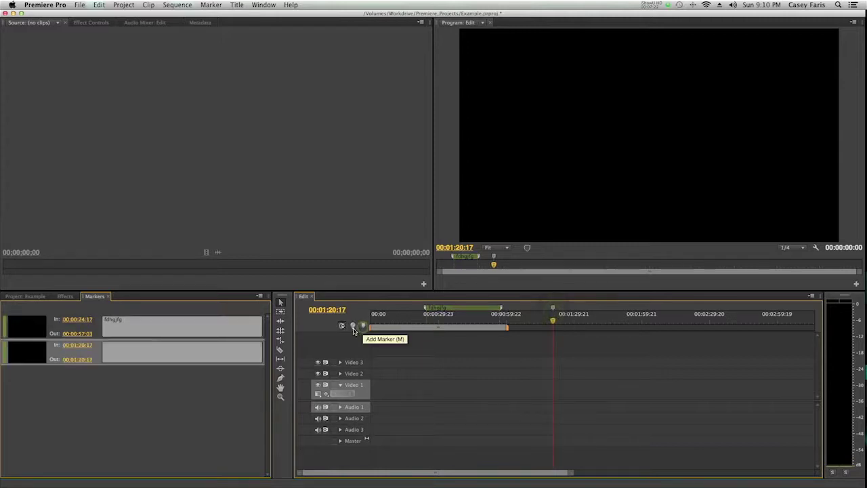
left_click(109, 352)
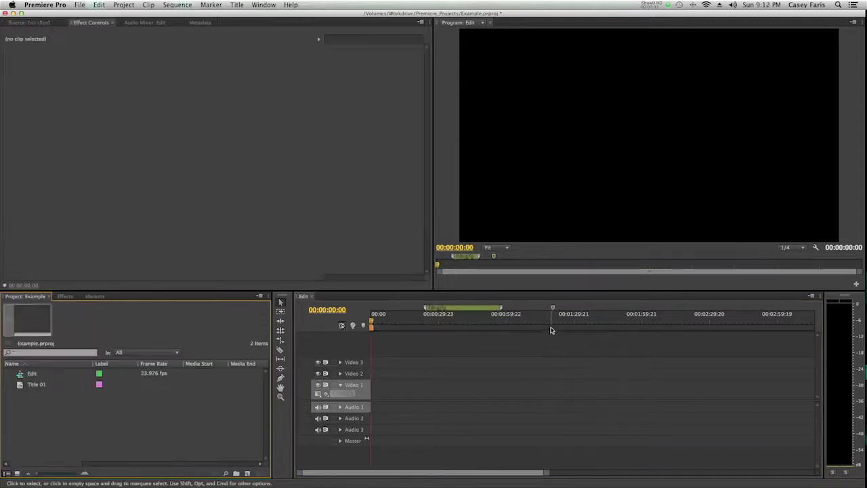
Step: Scrub through the Edit sequence from its start, using both timeline and program monitor, and park the playhead at 00:01:51:07
left_click(431, 341)
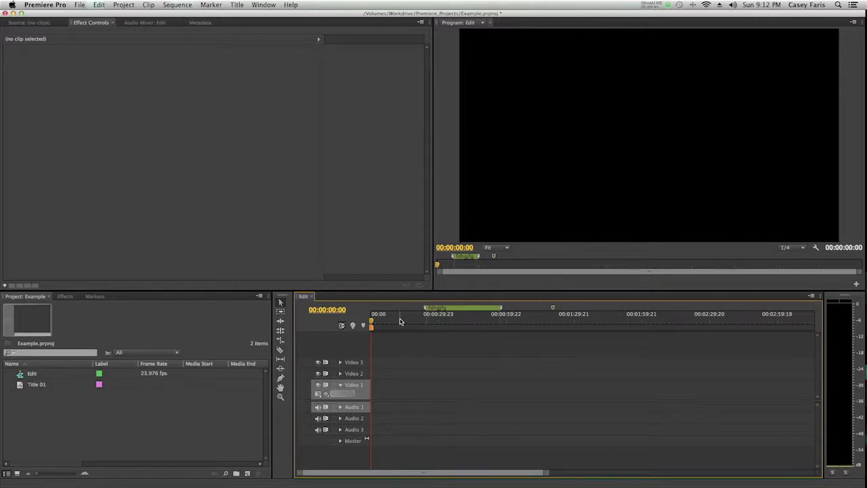
left_click_drag(400, 322, 351, 328)
left_click_drag(374, 324, 484, 322)
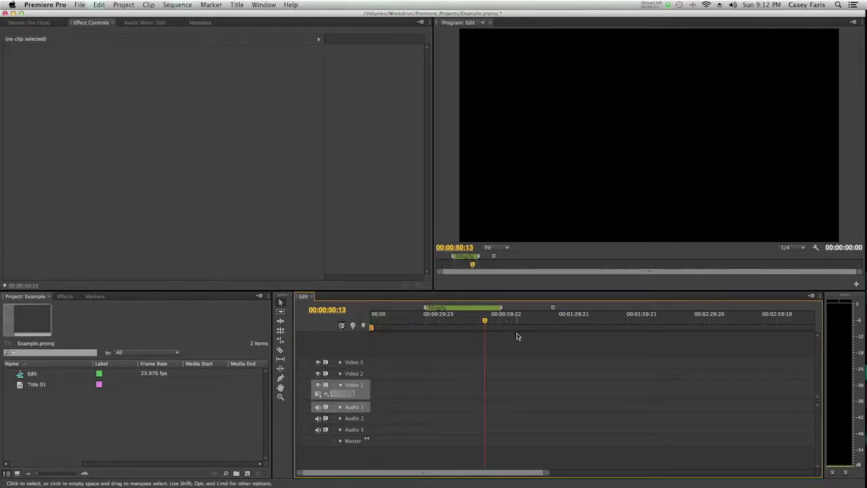
left_click(509, 322)
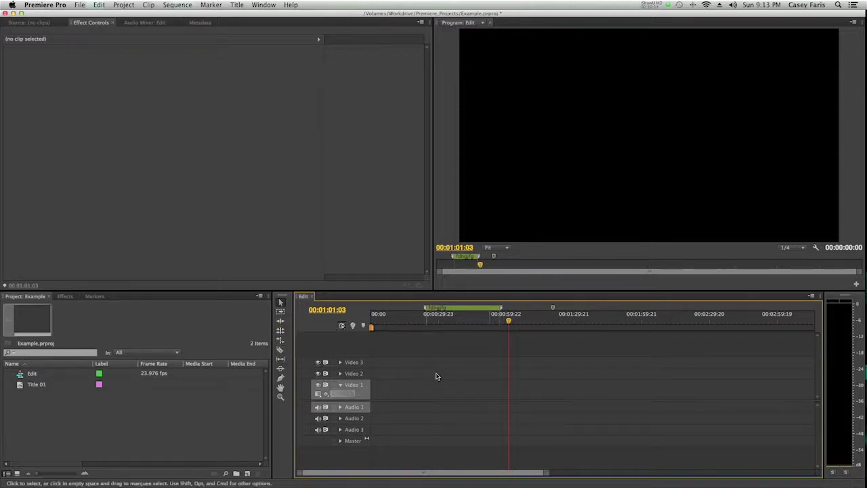
left_click(495, 264)
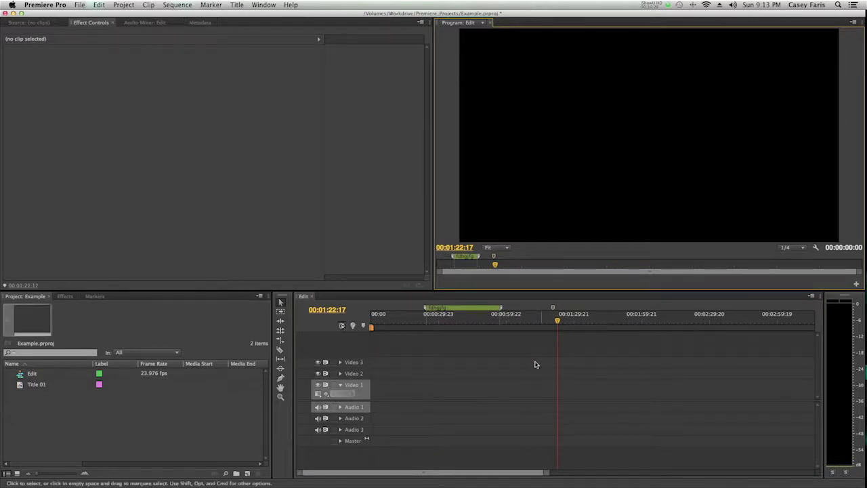
left_click(623, 318)
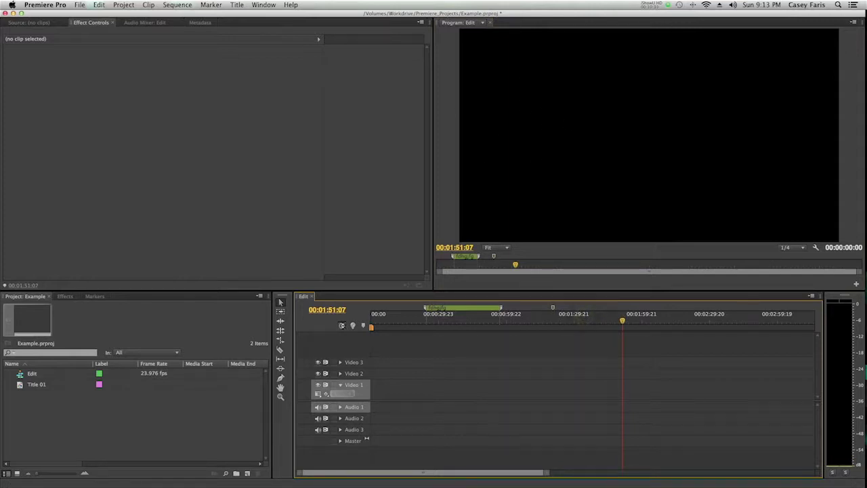
Step: Examine the Source monitor and Effect Controls with Title 01 selected, and expand the Video Effects folder
left_click(35, 23)
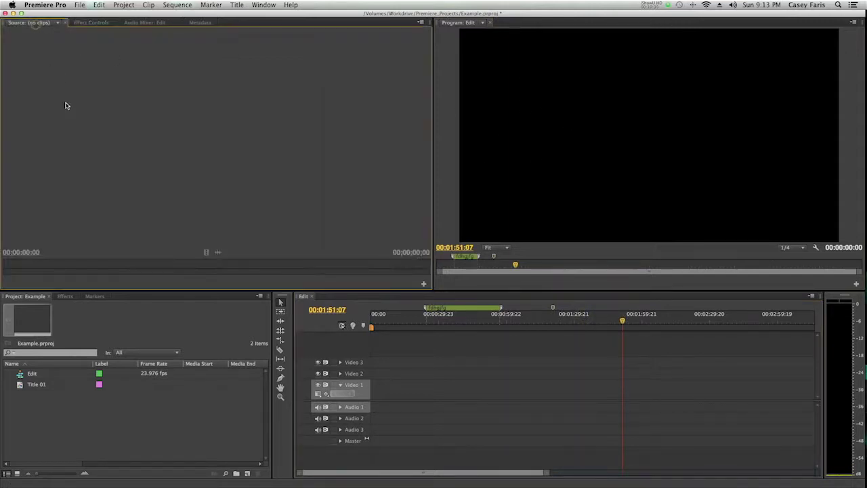
left_click(32, 387)
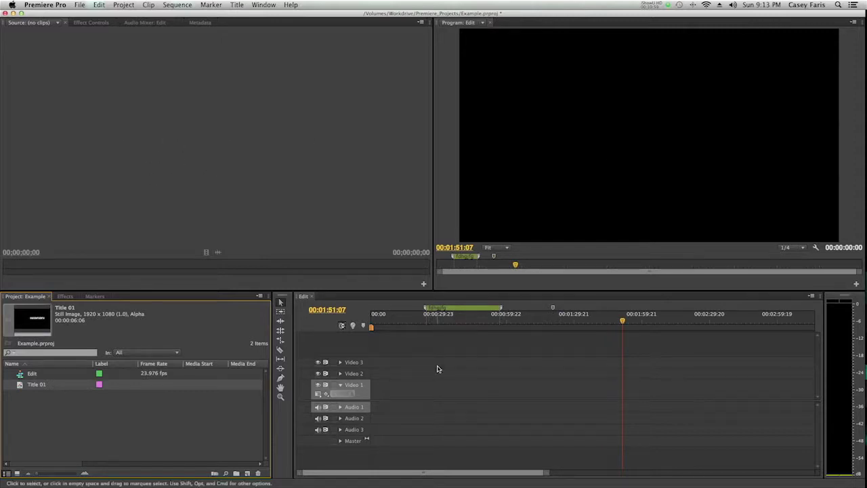
left_click(91, 22)
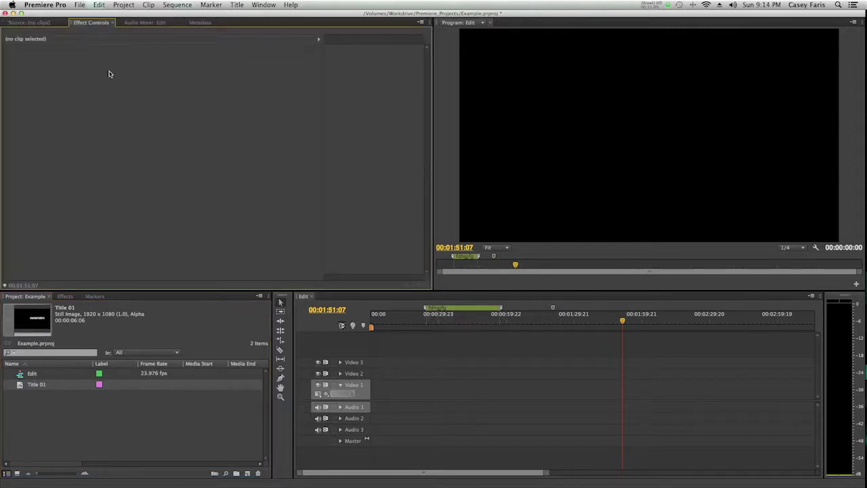
left_click(31, 22)
left_click(76, 22)
left_click(65, 296)
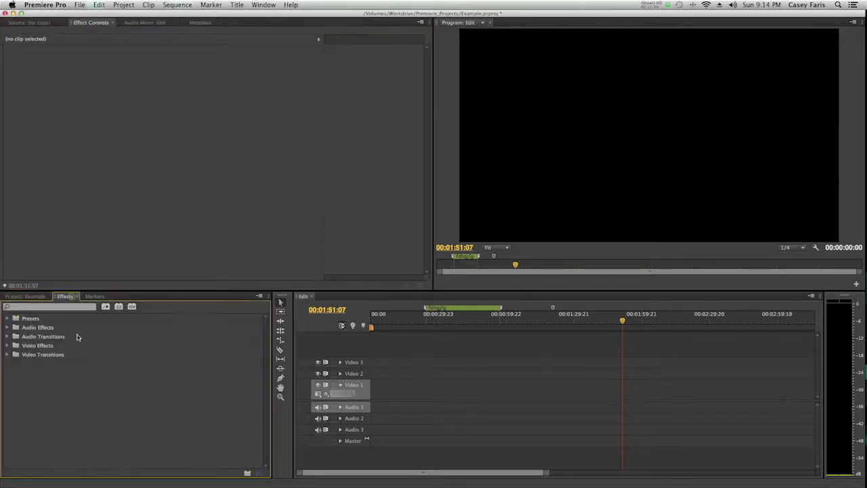
left_click(7, 345)
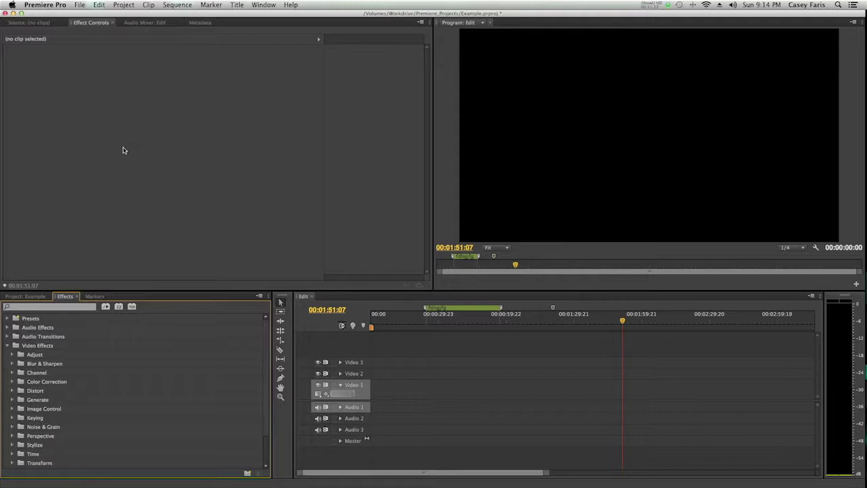
Step: Look over the Audio Mixer and Metadata panels, and close Metadata
left_click(137, 23)
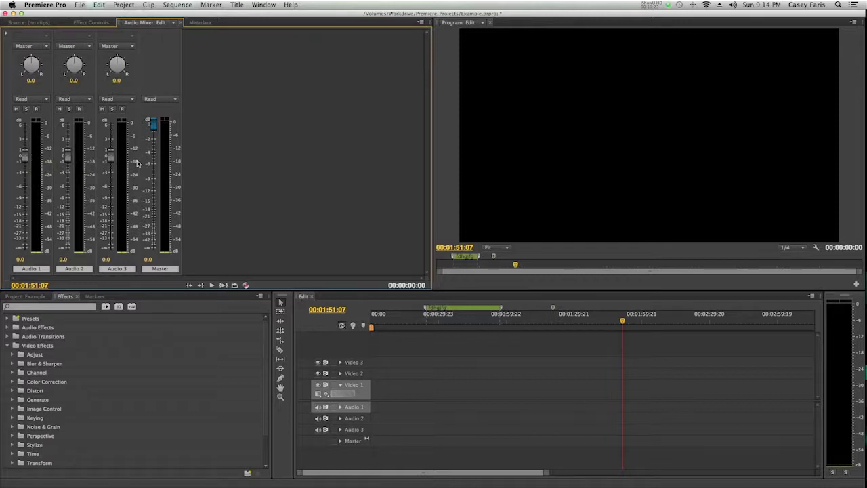
left_click(199, 24)
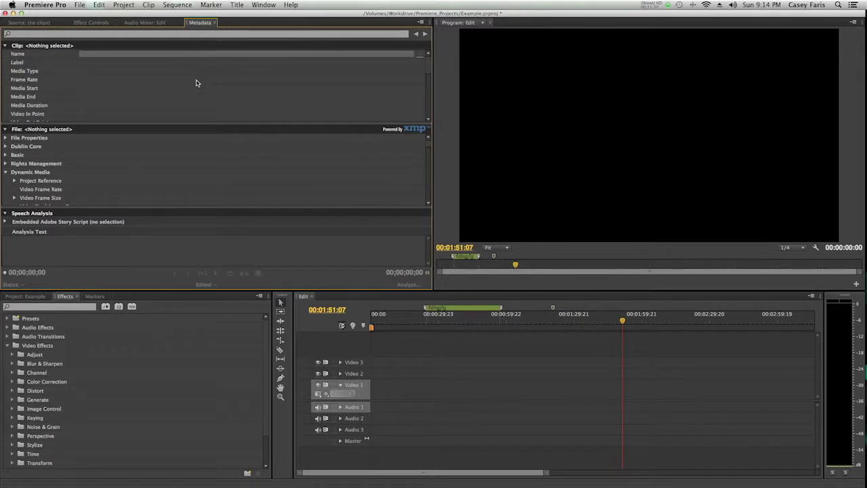
left_click(215, 25)
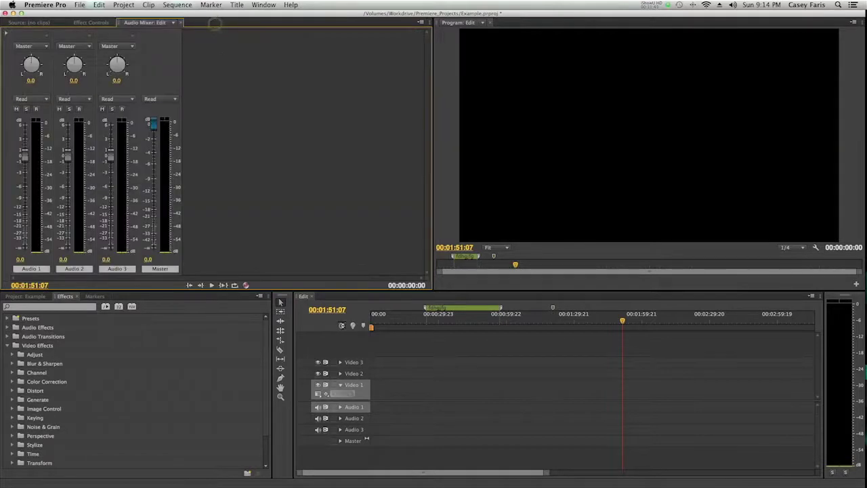
Step: Bring up the Source monitor and Project contents, and open the existing project Orchard_Demo.prproj from the Premiere_Projects folder
left_click(24, 23)
left_click(25, 297)
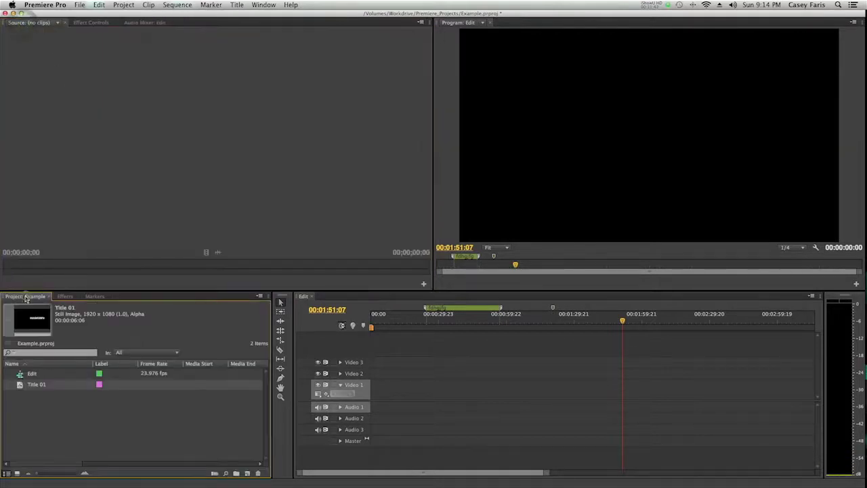
left_click(80, 5)
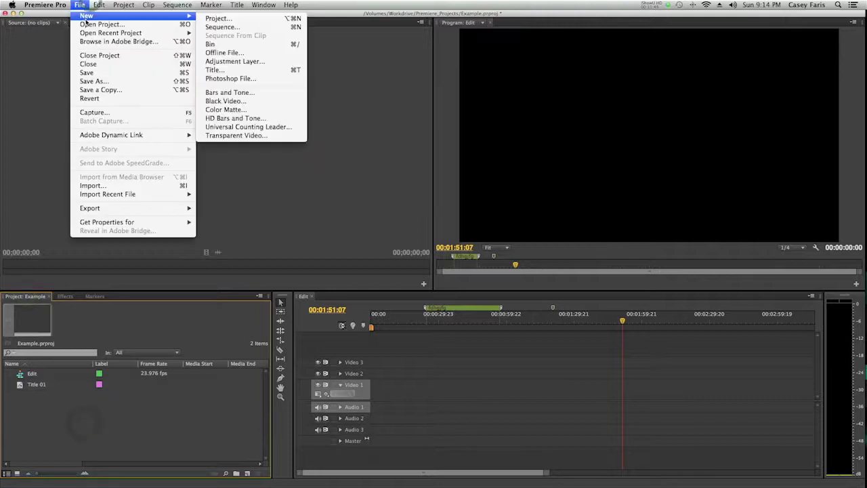
left_click(118, 25)
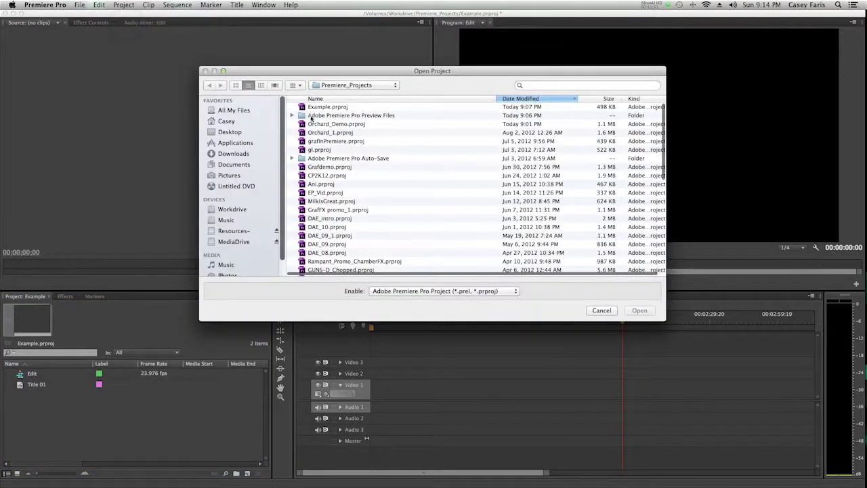
double_click(326, 125)
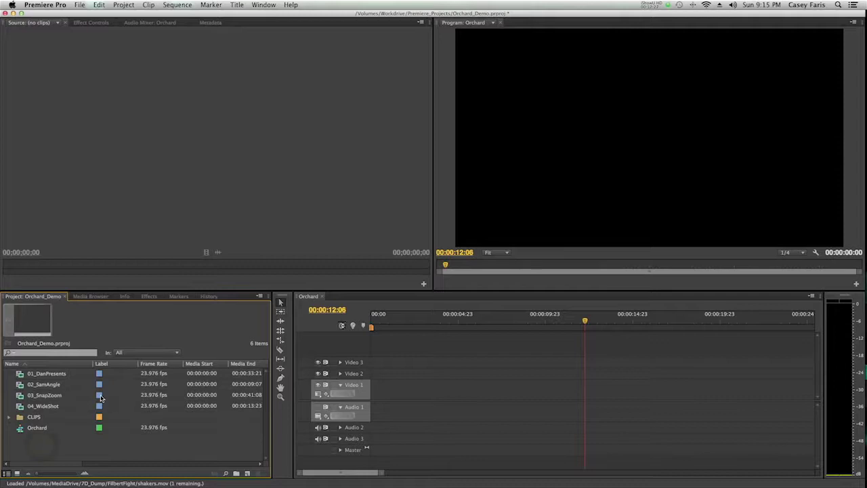
Step: Load the 01_DanPresents clip into the Source monitor and play it to find the section worth using
double_click(20, 374)
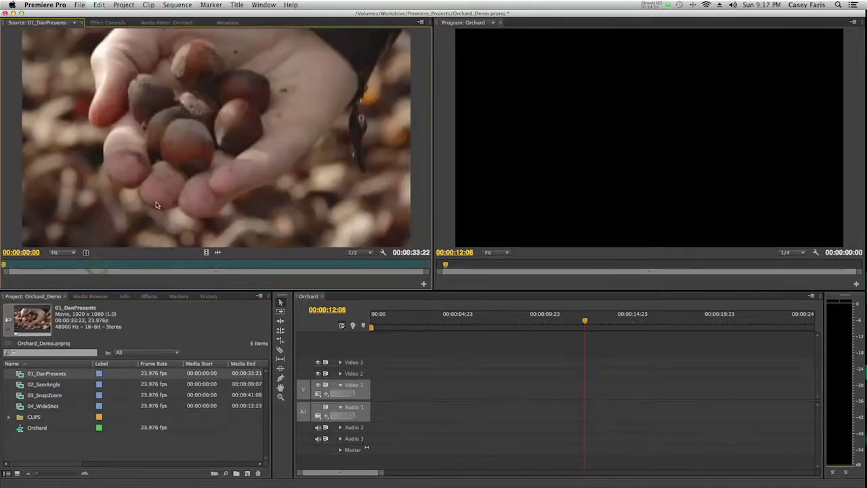
key("space")
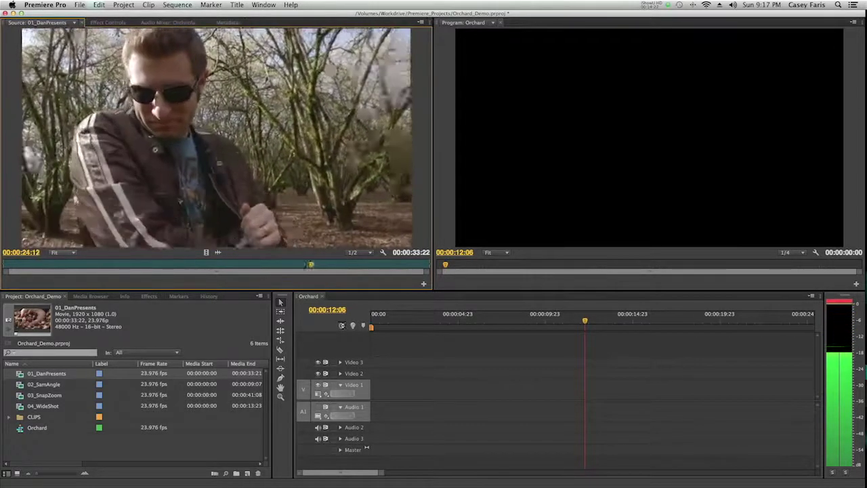
key("space")
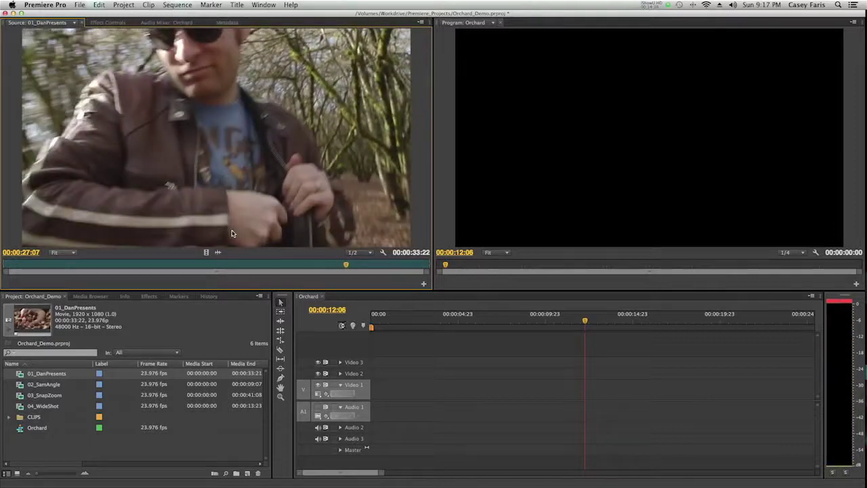
key("space")
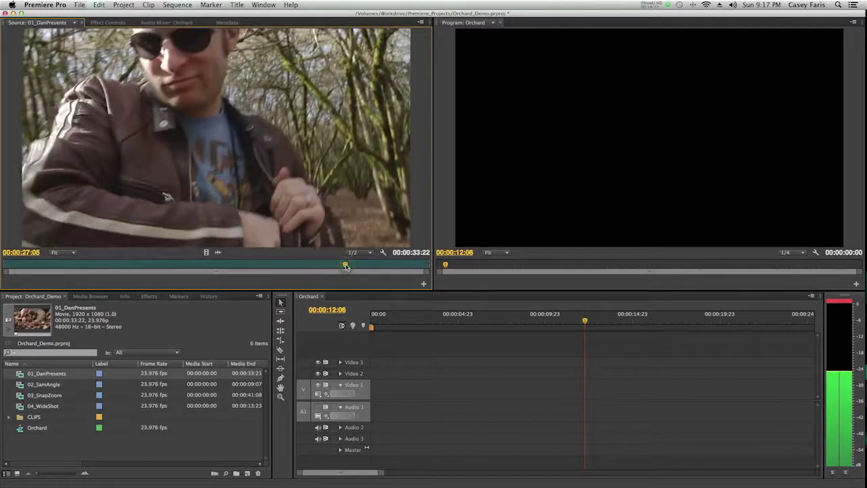
Step: Mark 01_DanPresents from 00:00:26:17 to 00:00:30:15 and place that range at the start of Video 1 and Audio 1 in the Orchard sequence
left_click_drag(342, 266, 341, 266)
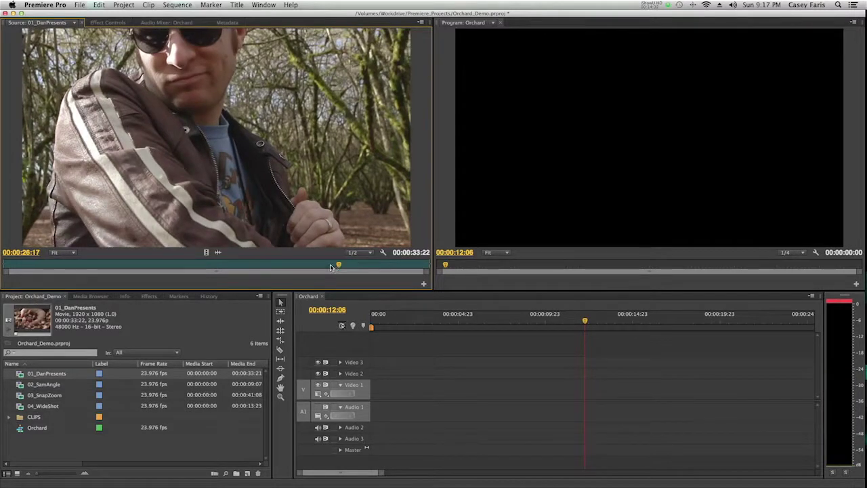
key("o")
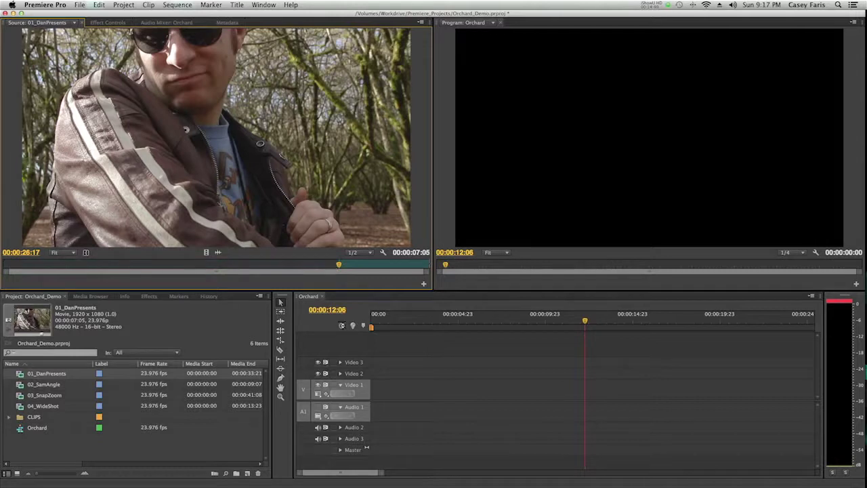
left_click_drag(340, 265, 390, 268)
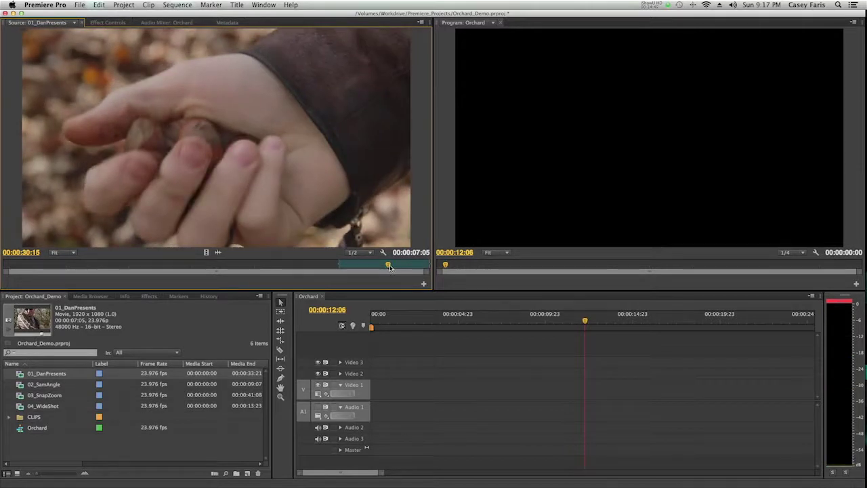
key("o")
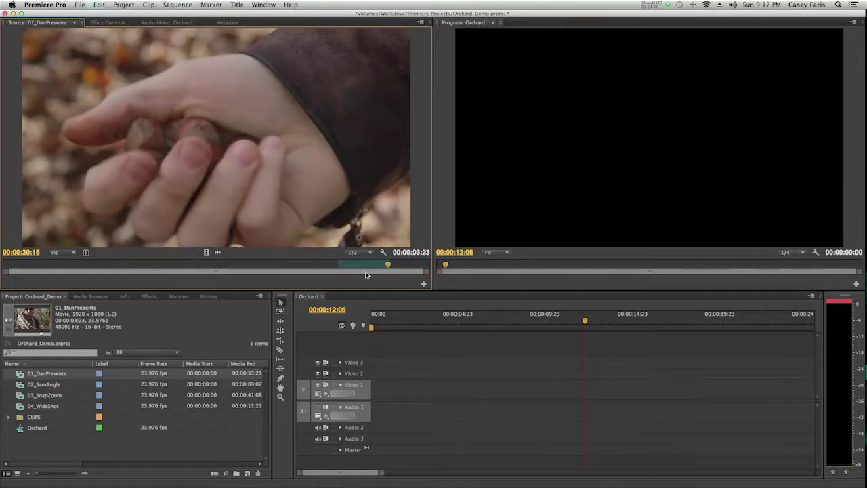
mouse_move(387, 265)
left_mouse_down()
mouse_move(344, 267)
mouse_move(387, 268)
left_mouse_up()
left_click_drag(106, 149, 364, 390)
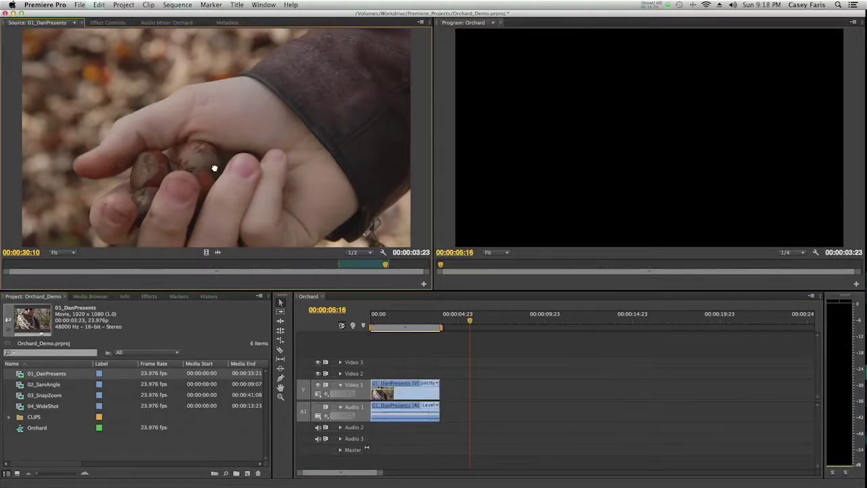
Step: Place a second copy of the marked 01_DanPresents range at 00:00:05:16, scrub through it, and delete it from the sequence
left_click_drag(204, 136, 474, 402)
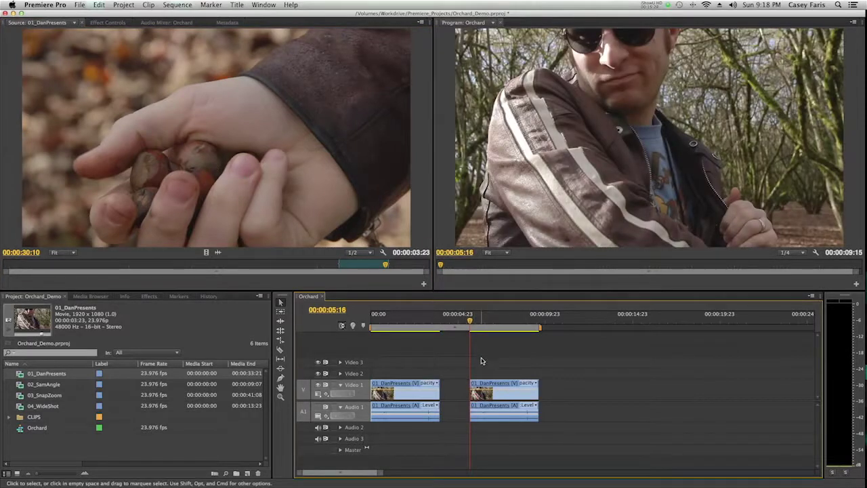
left_click_drag(472, 319, 498, 319)
left_click_drag(536, 423, 509, 355)
key("Delete")
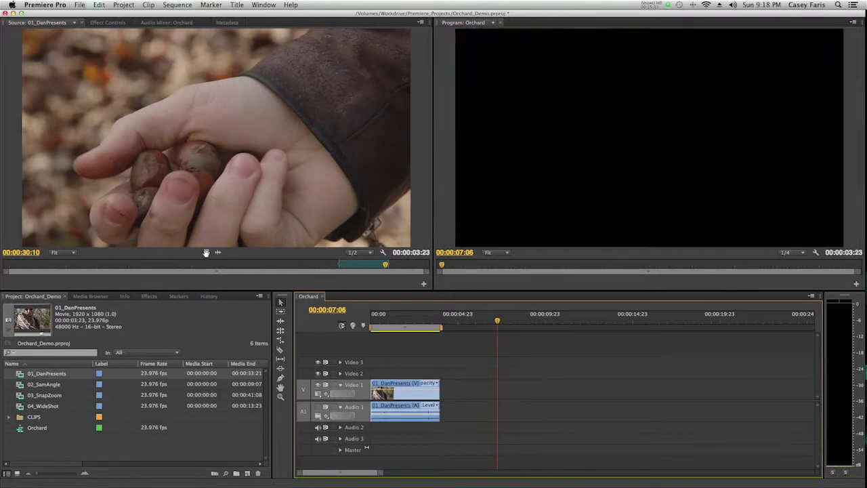
Step: Add only the video and only the audio of 01_DanPresents as separate timeline clips, and remove both
left_click_drag(206, 253, 456, 389)
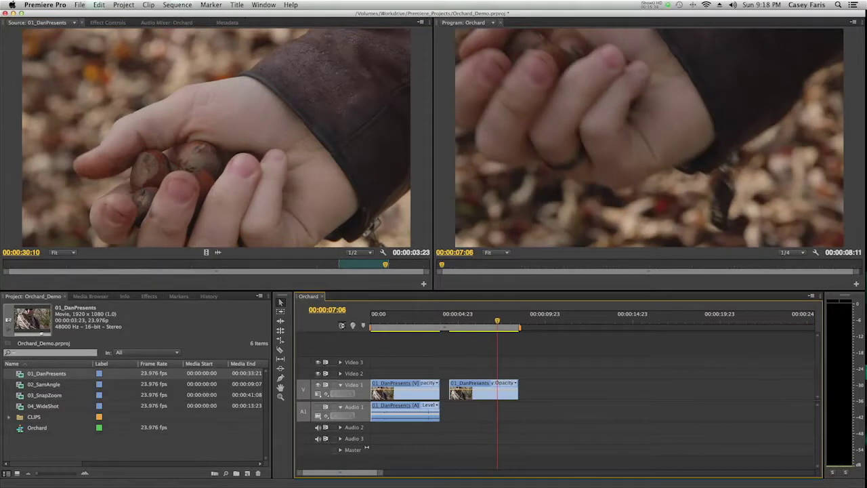
left_click_drag(218, 252, 535, 410)
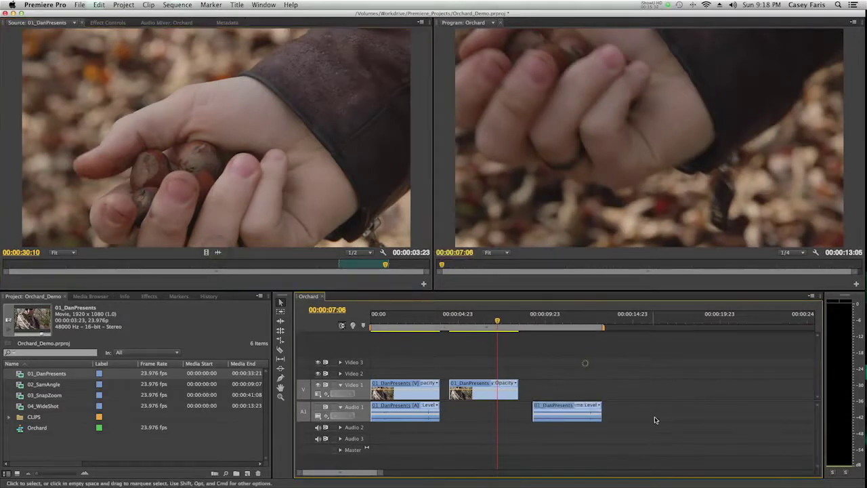
left_click_drag(651, 431, 460, 360)
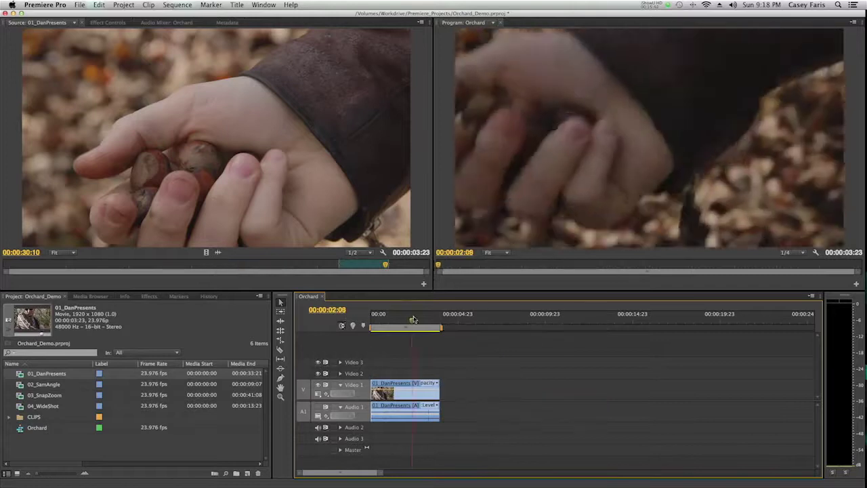
Step: Scrub the sequence to 00:00:03:06, load 02_SamAngle, and place its marked range directly after 01_DanPresents
left_click_drag(412, 317, 427, 317)
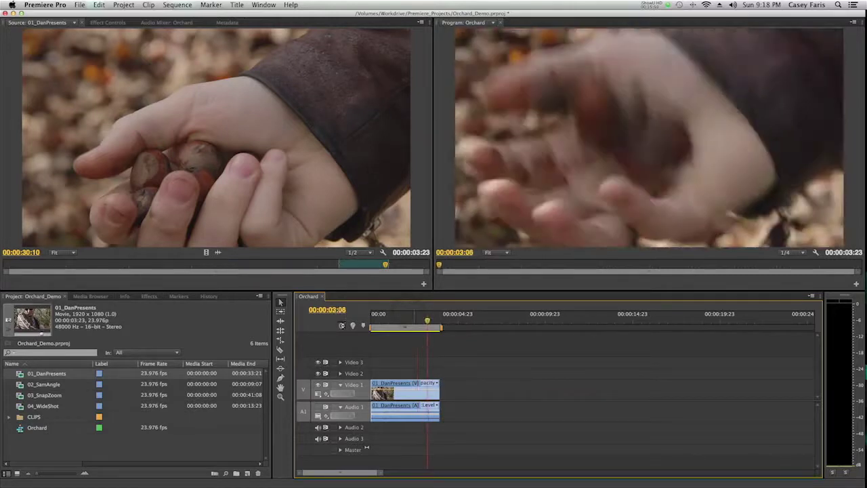
double_click(20, 385)
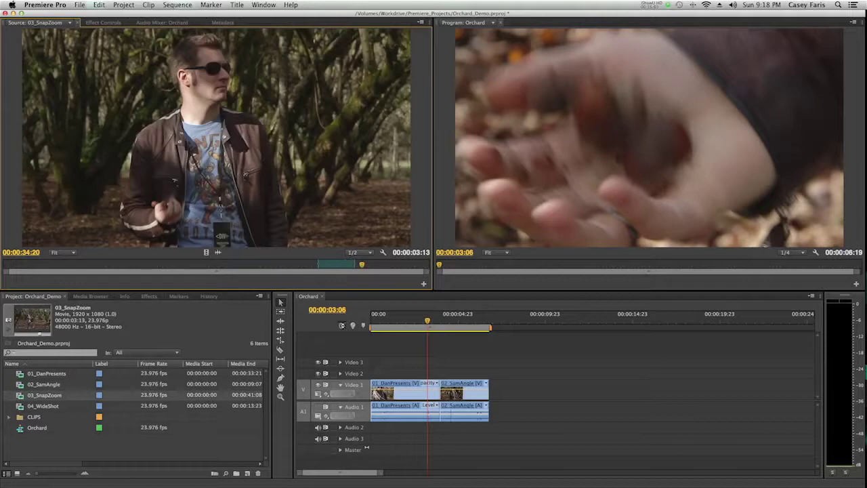
Step: Overwrite the marked range of 03_SnapZoom into the sequence at 00:00:06:19, right after 02_SamAngle, and preview it
left_click_drag(363, 268, 336, 267)
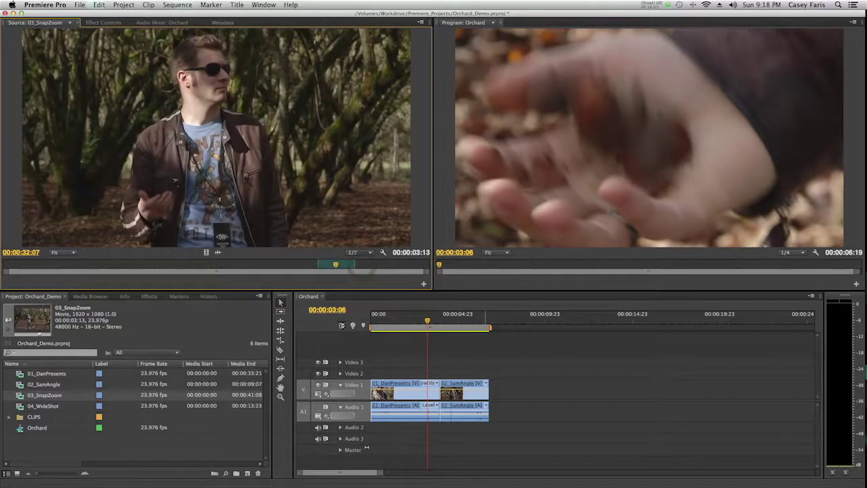
left_click(493, 319)
left_click(474, 320)
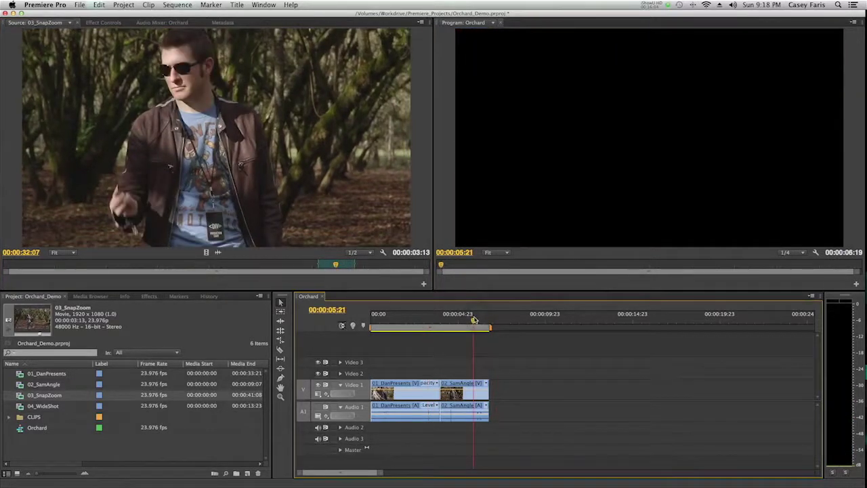
key("Down")
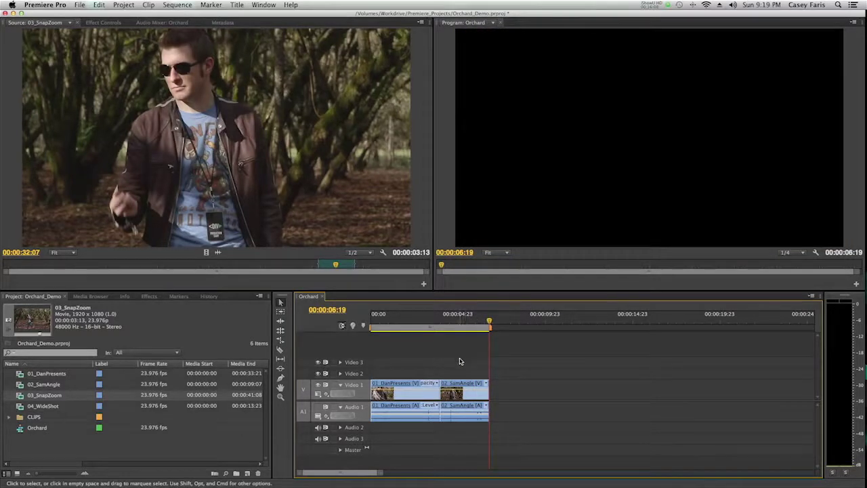
key(".")
key("space")
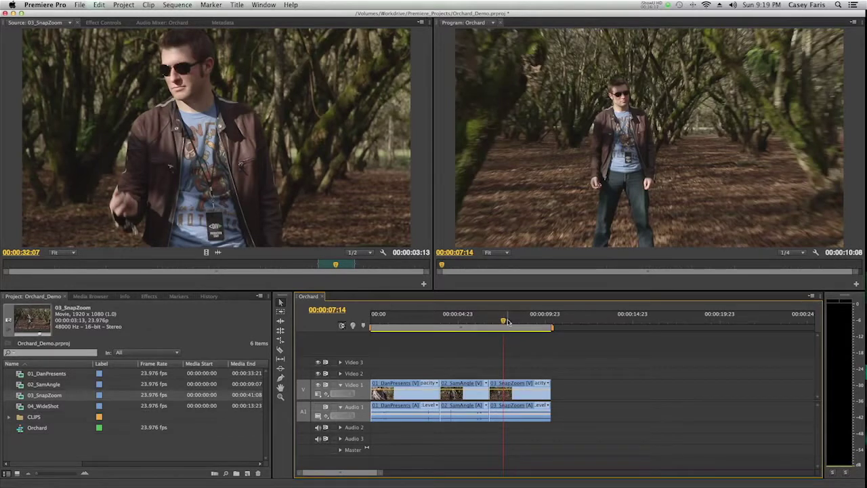
mouse_move(504, 320)
left_mouse_down()
mouse_move(492, 322)
mouse_move(500, 320)
left_mouse_up()
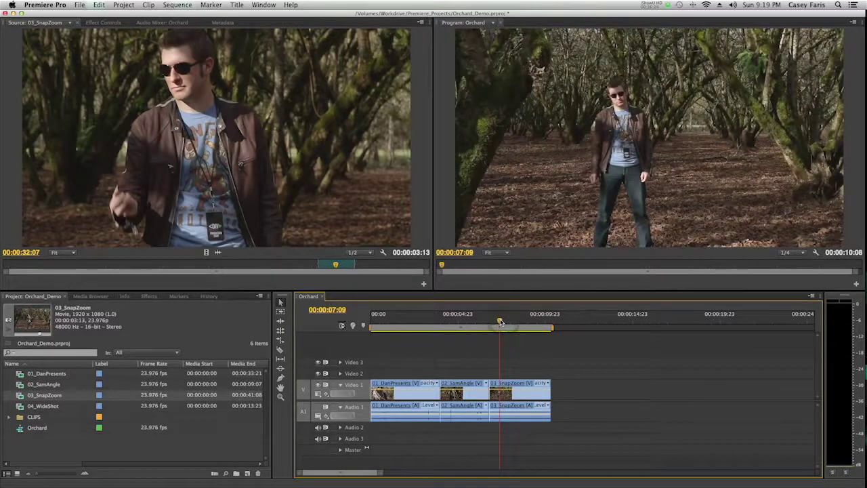
Step: Overwrite the marked range of 04_WideShot into the sequence at 00:00:10:08, after 03_SnapZoom, and scrub back over it
key("Down")
double_click(18, 407)
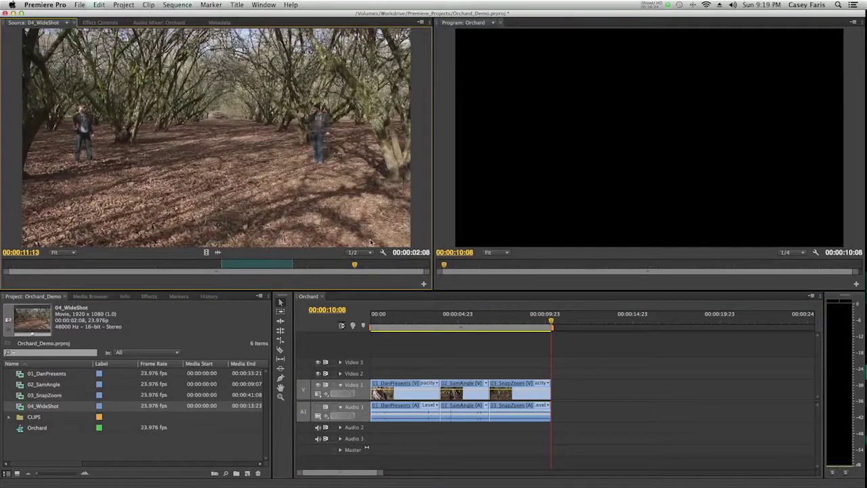
key(".")
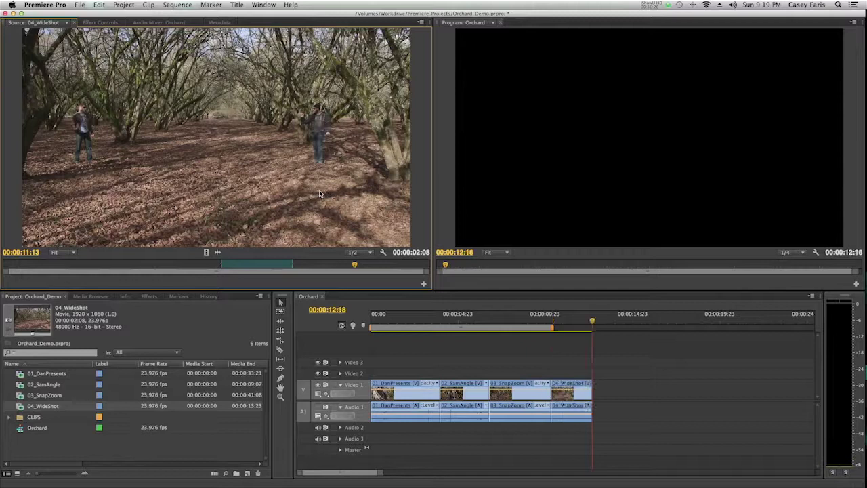
left_click(589, 320)
left_click_drag(574, 320, 558, 320)
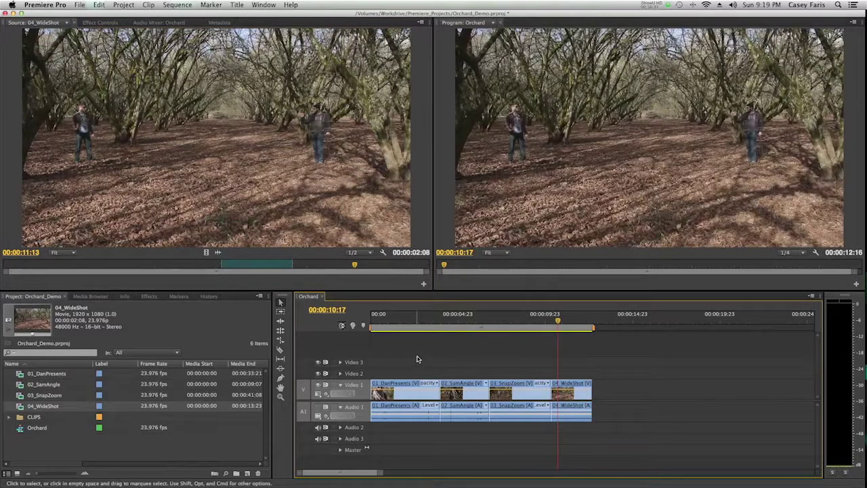
Step: Load 02_SamAngle again and insert its marked range at 00:00:10:08, between 03_SnapZoom and 04_WideShot
double_click(21, 385)
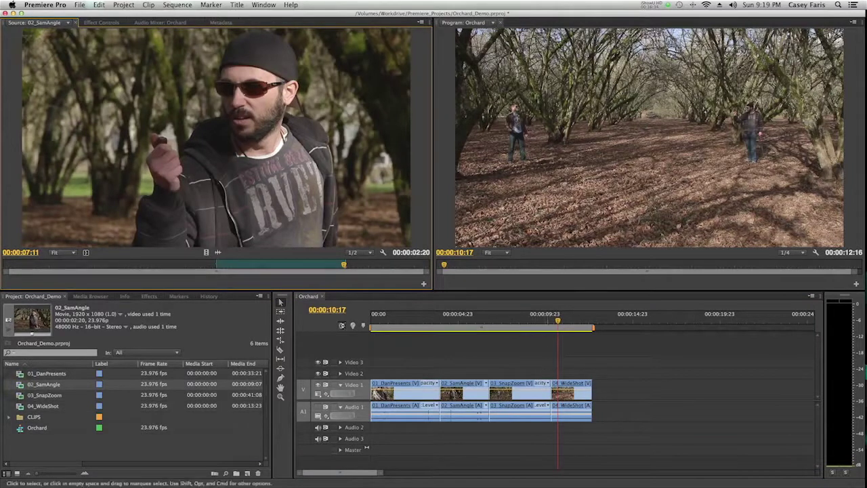
left_click(547, 315)
left_click(537, 316)
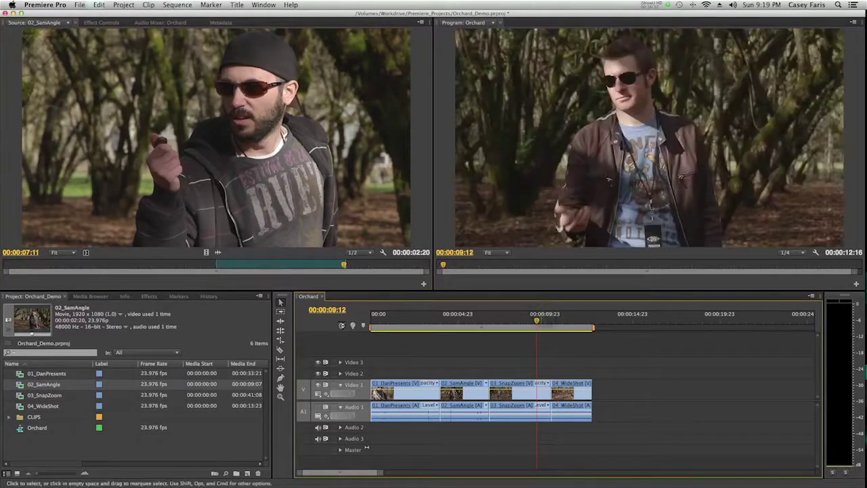
left_click(552, 316)
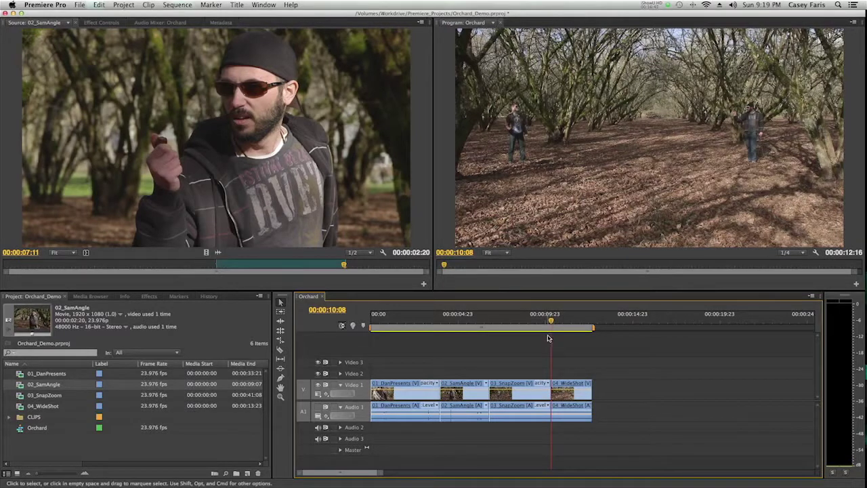
key("comma")
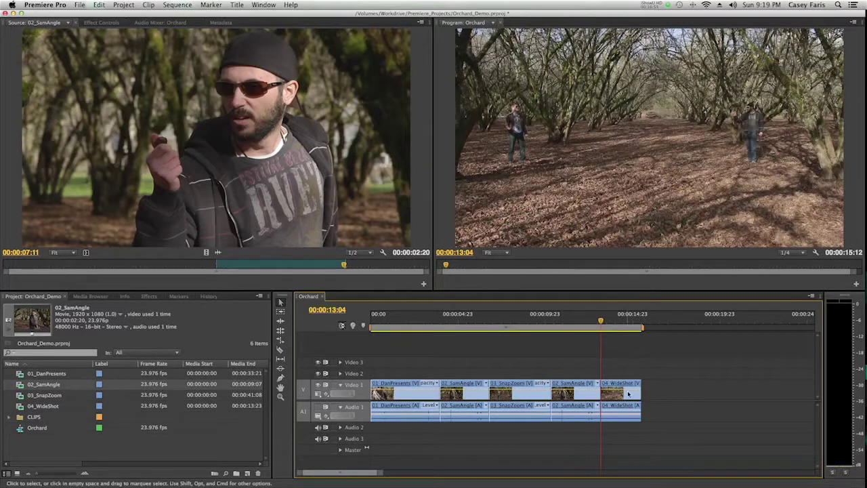
Step: Delete the second 02_SamAngle clip, close the gap before 04_WideShot, and park the playhead at 00:00:10:16
left_click_drag(576, 363, 594, 454)
key("Delete")
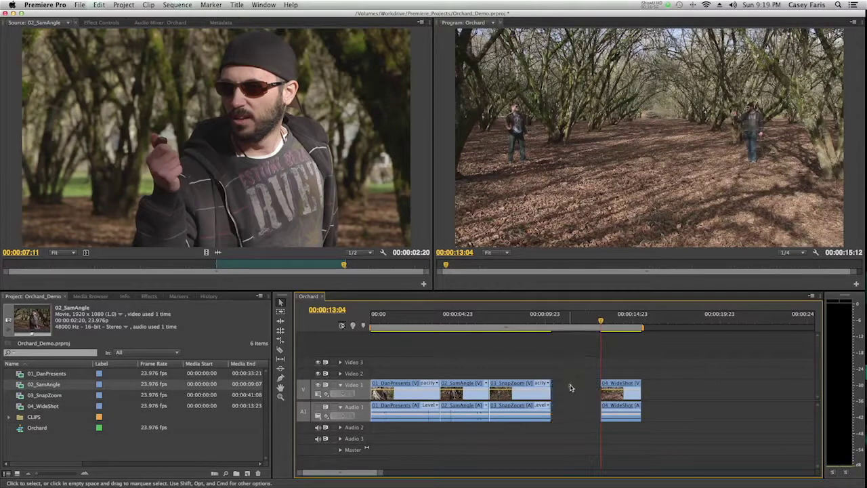
left_click(571, 389)
key("Delete")
left_click(557, 319)
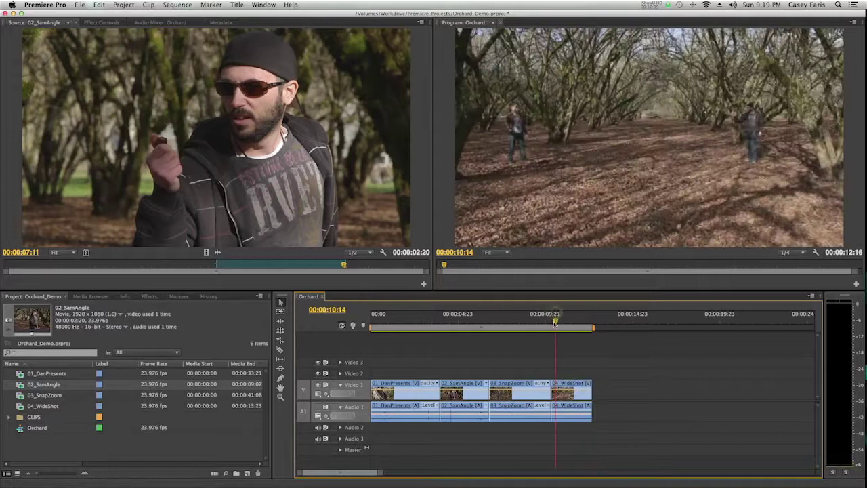
left_click_drag(556, 322, 557, 320)
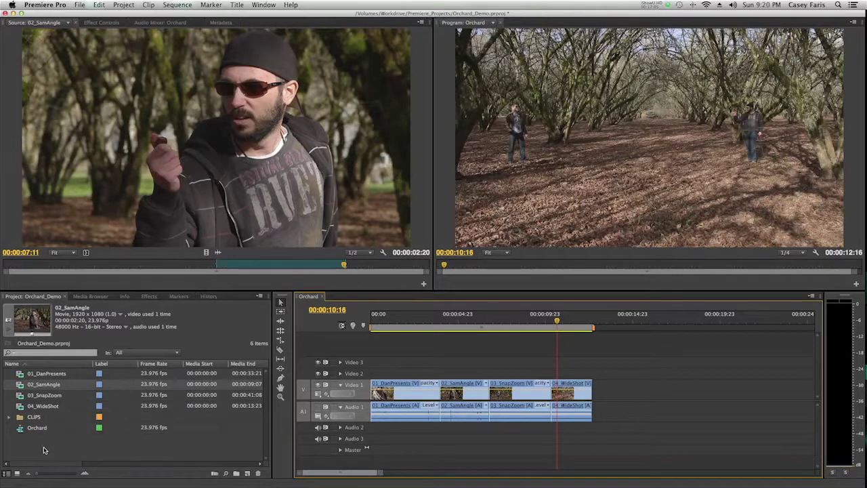
Step: Import the music file RMPT_HipHop_Run Rampant_87 BPM.wav from the Rampant_TheStreets folder into the project
left_click(38, 449)
right_click(39, 449)
mouse_move(68, 442)
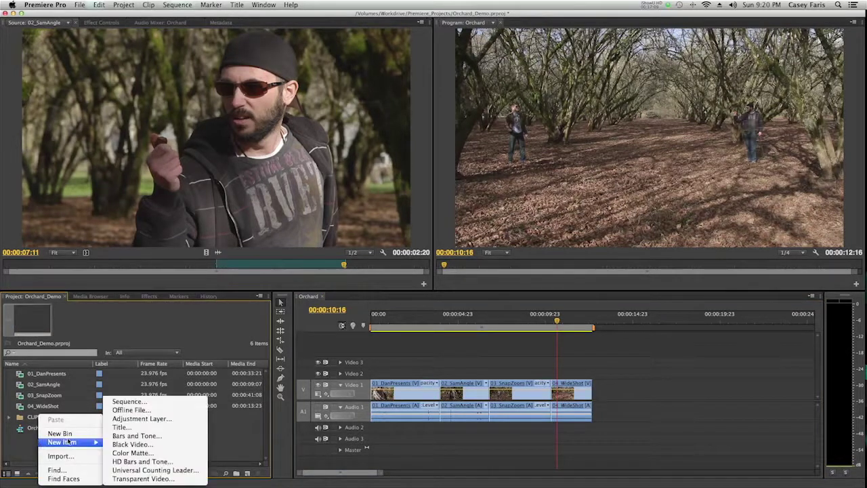
left_click(70, 456)
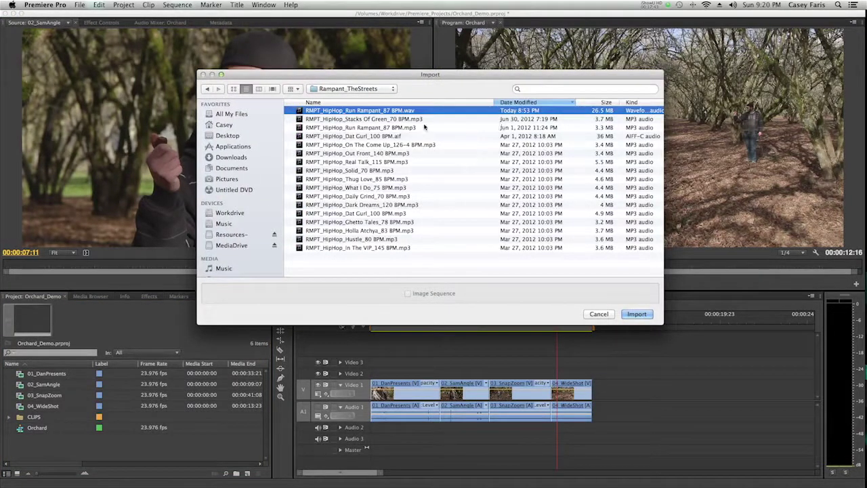
left_click(635, 314)
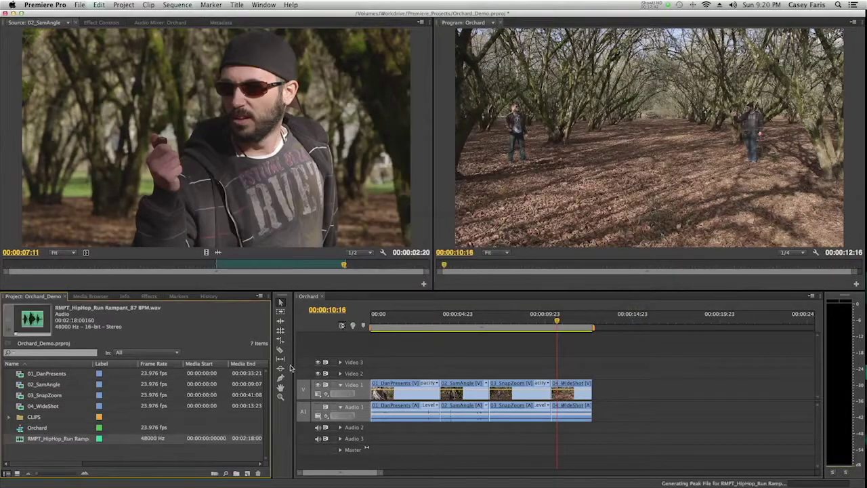
Step: Mark the music from 00;01;44;09 to 00;02;16;24 in the source and place that range on Audio 2 at the sequence start
left_click_drag(21, 439, 377, 435)
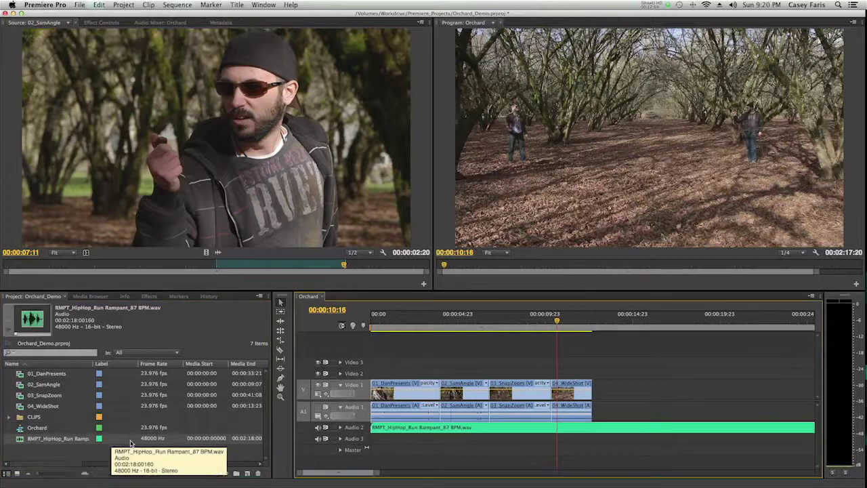
key("super+z")
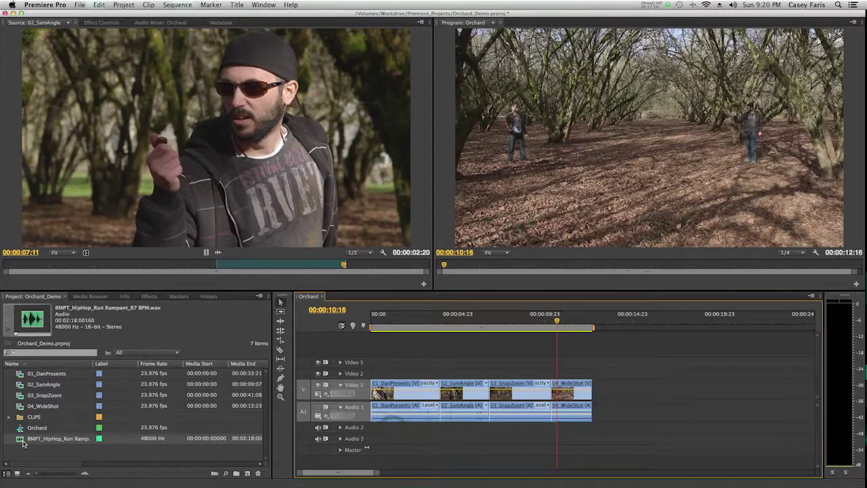
double_click(21, 440)
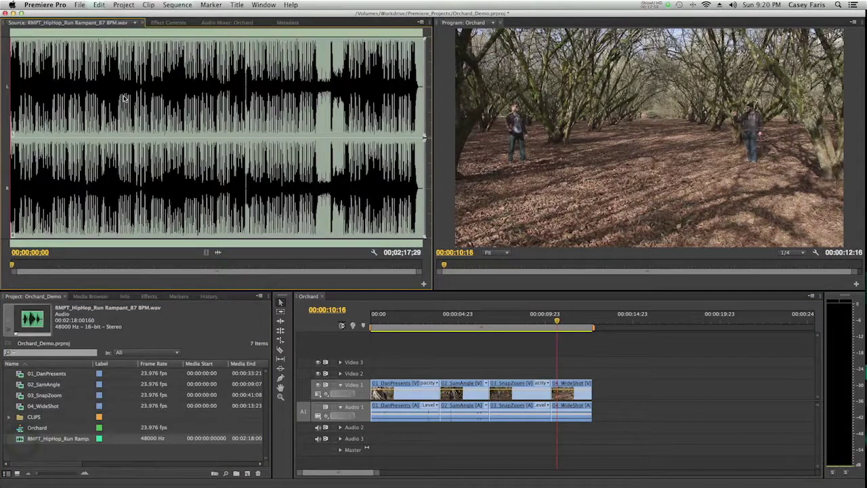
left_click(265, 99)
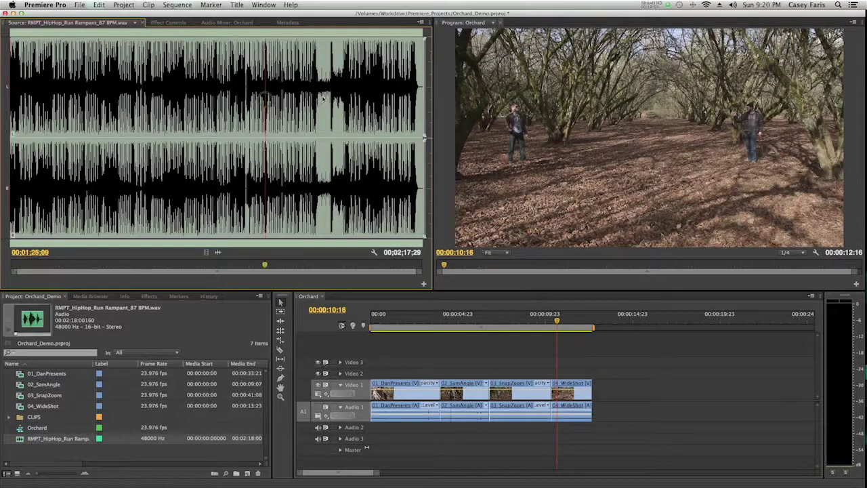
left_click(322, 97)
key("i")
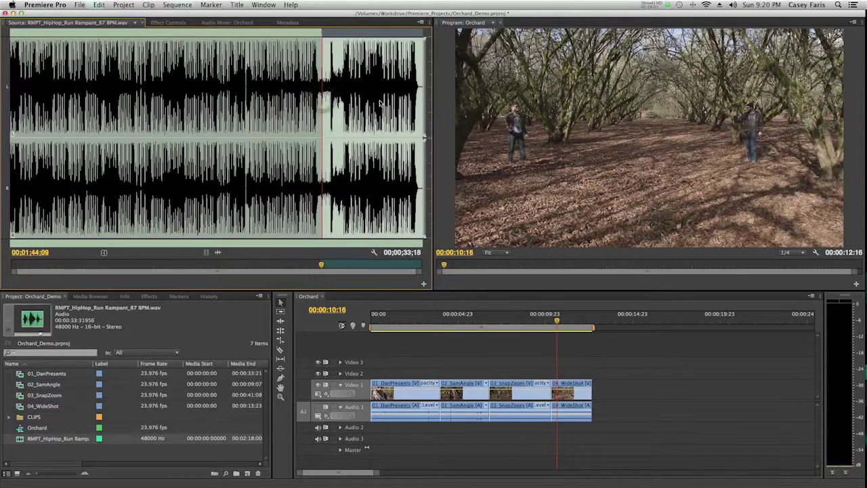
left_click(415, 105)
key("o")
left_click_drag(219, 252, 362, 435)
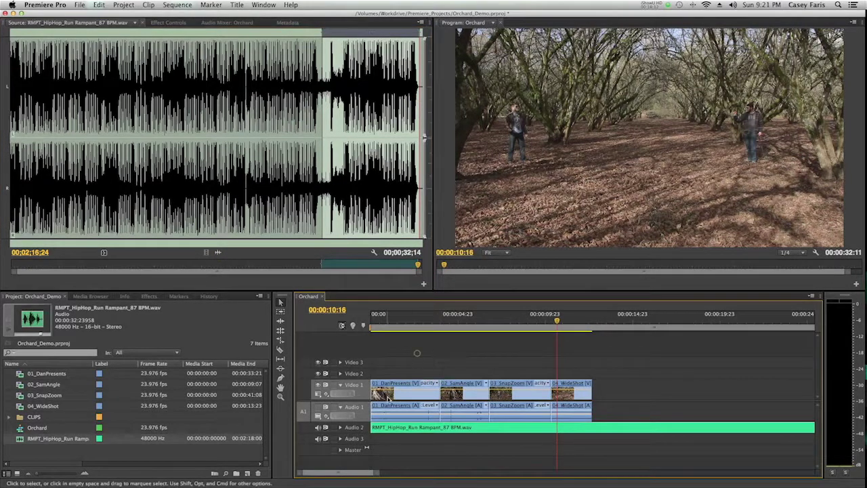
Step: Expand the Audio 2 track to display the music clip's waveform
left_click(340, 427)
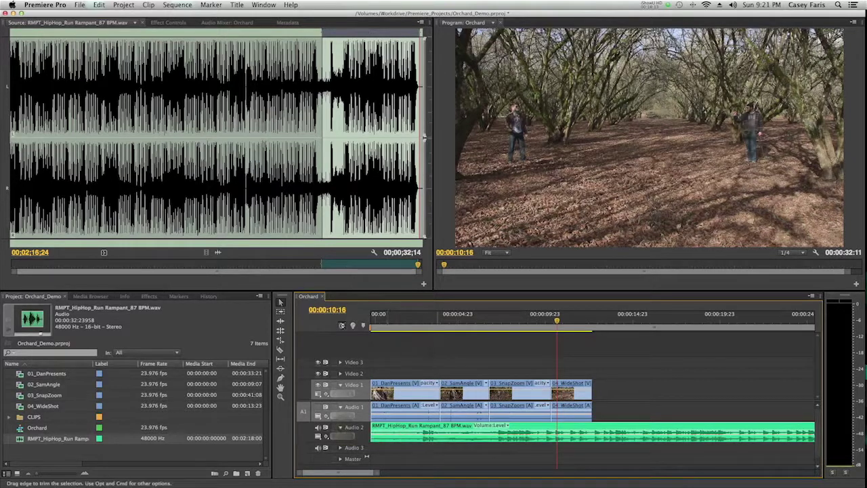
left_click(341, 427)
left_click(342, 428)
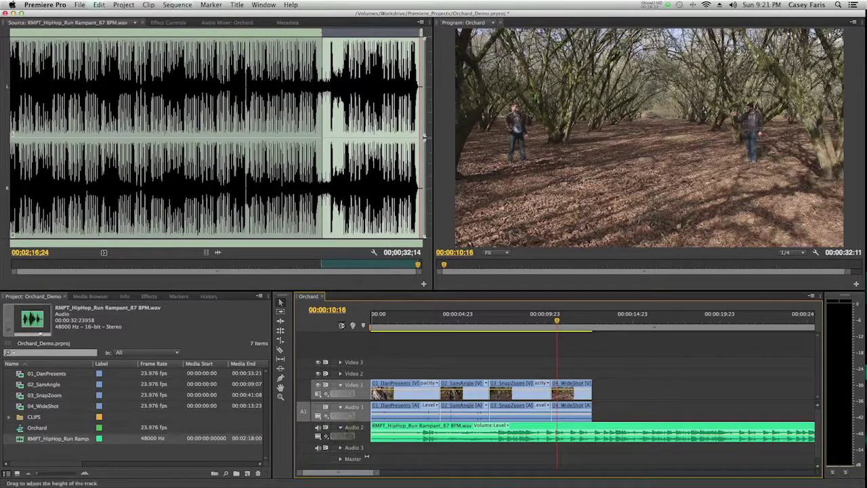
Step: Enlarge the height of the Audio 1 track, and collapse that track in the timeline
left_click_drag(341, 421, 341, 441)
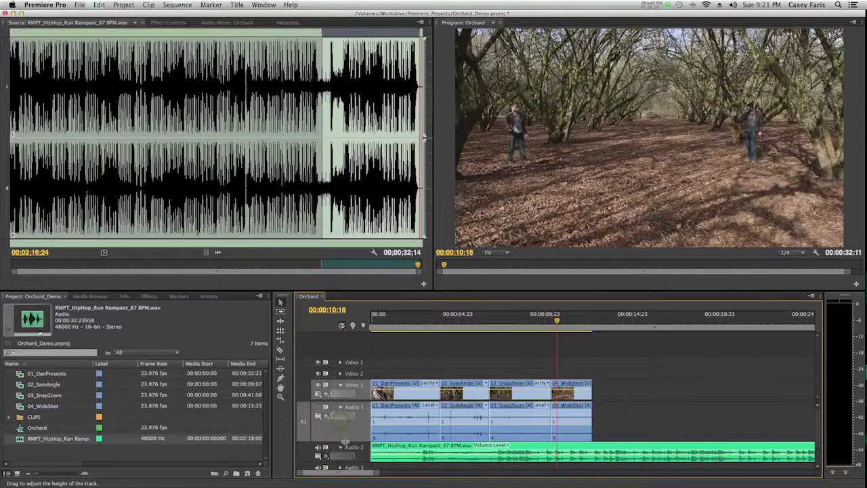
left_click(341, 406)
left_click(341, 407)
left_click(340, 407)
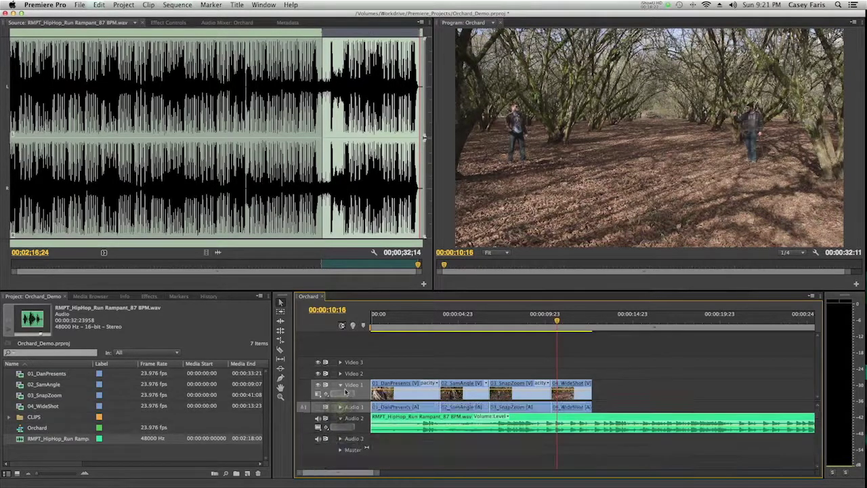
left_click(340, 385)
left_click(341, 397)
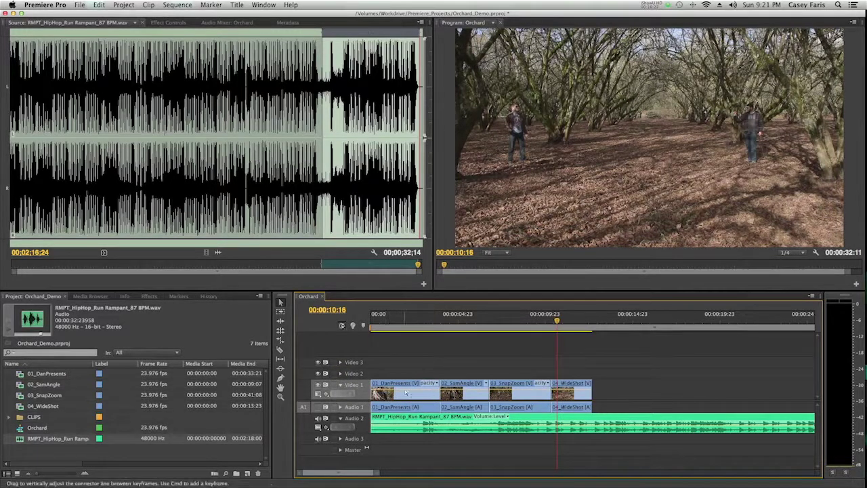
Step: Open the effect controls of 01_DanPresents with the playhead at 00:00:01:11 and lower its volume level to about -6 dB
left_click(406, 392)
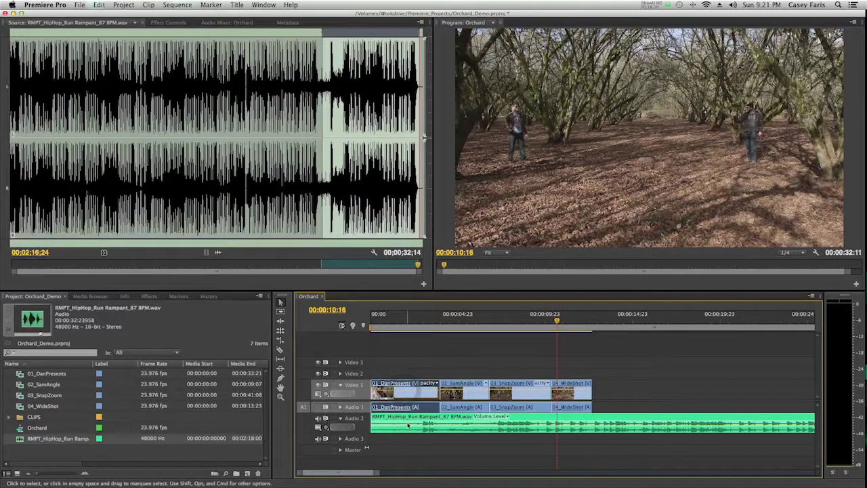
left_click(408, 425)
left_click(425, 425)
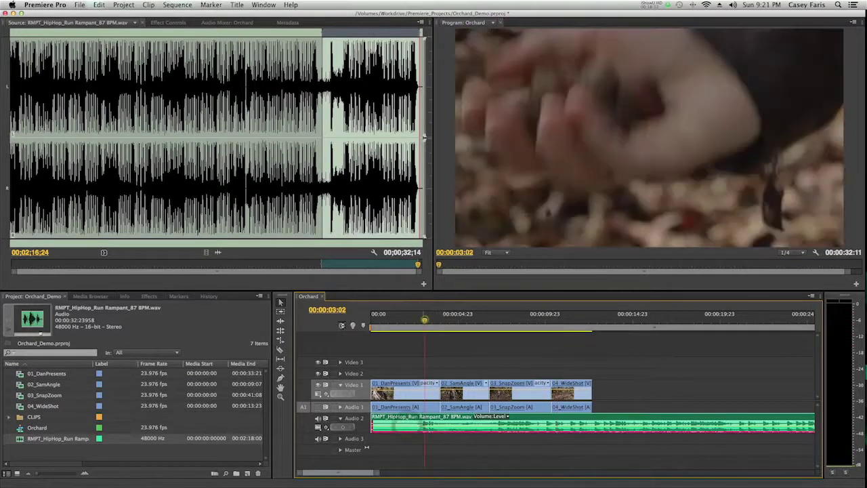
left_click(396, 319)
left_click(401, 409)
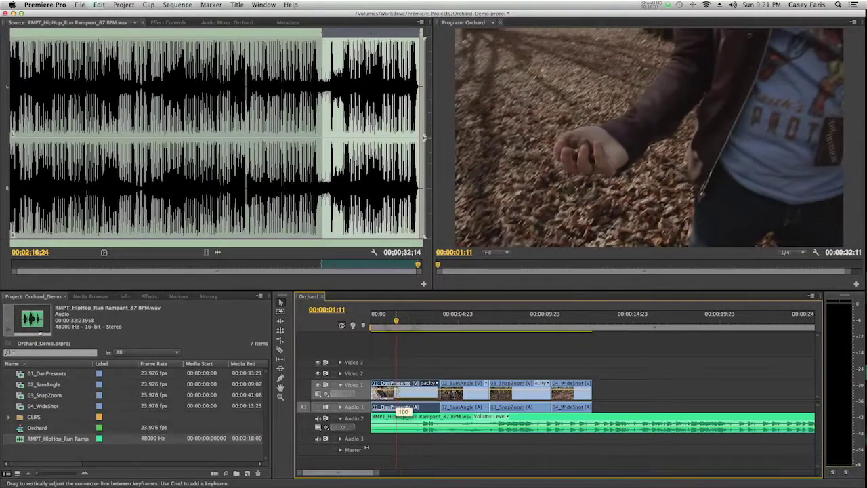
double_click(406, 391)
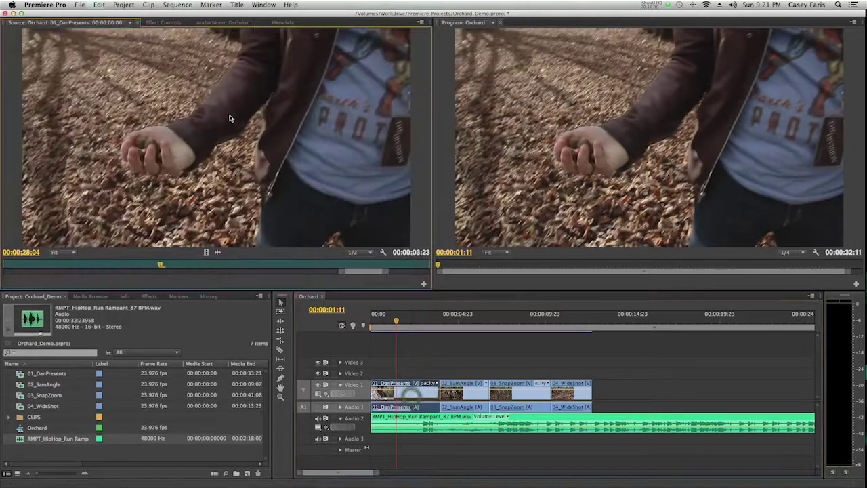
left_click(165, 26)
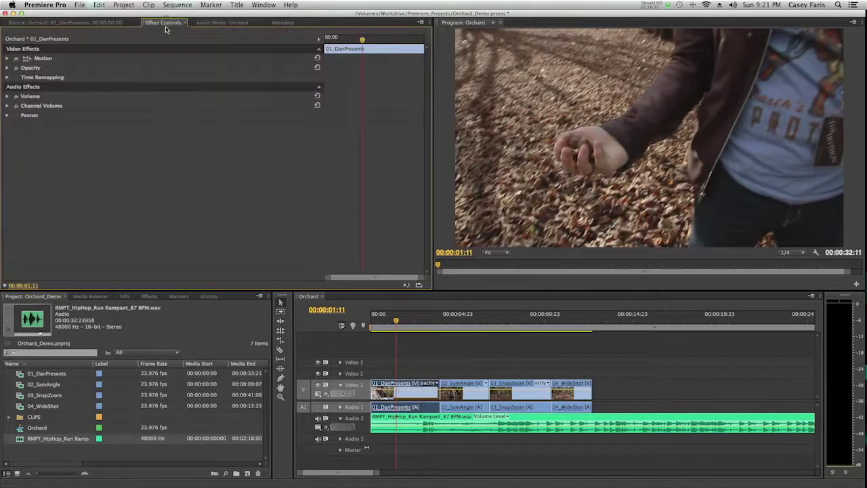
left_click(7, 97)
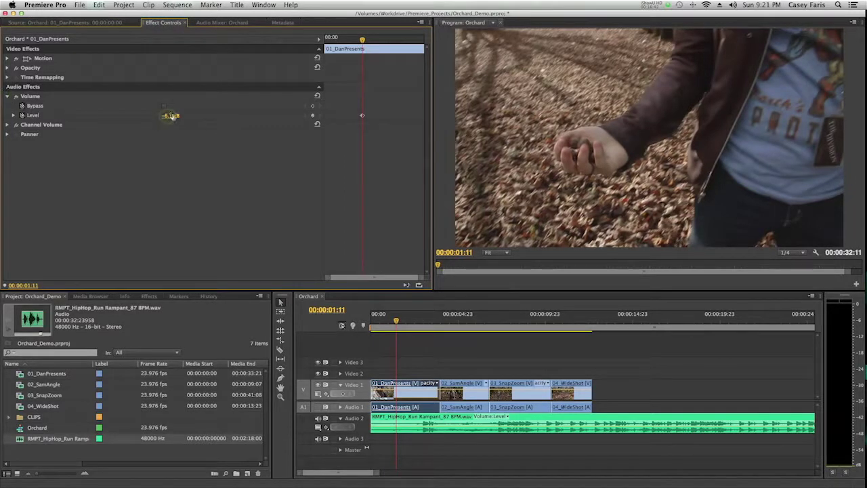
Step: Scrub through the Orchard sequence to review the edit and park the playhead at 00:00:07:10 on 03_SnapZoom
mouse_move(603, 321)
left_mouse_down()
mouse_move(612, 321)
mouse_move(581, 321)
mouse_move(599, 321)
left_mouse_up()
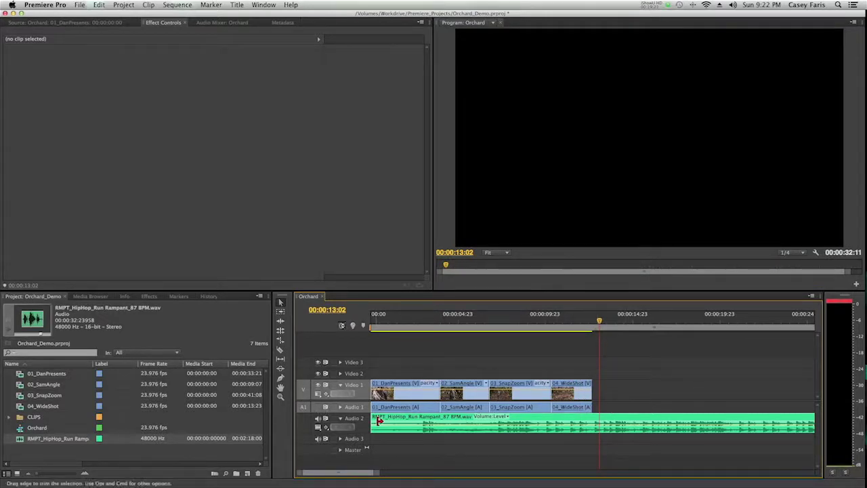
left_click(304, 407)
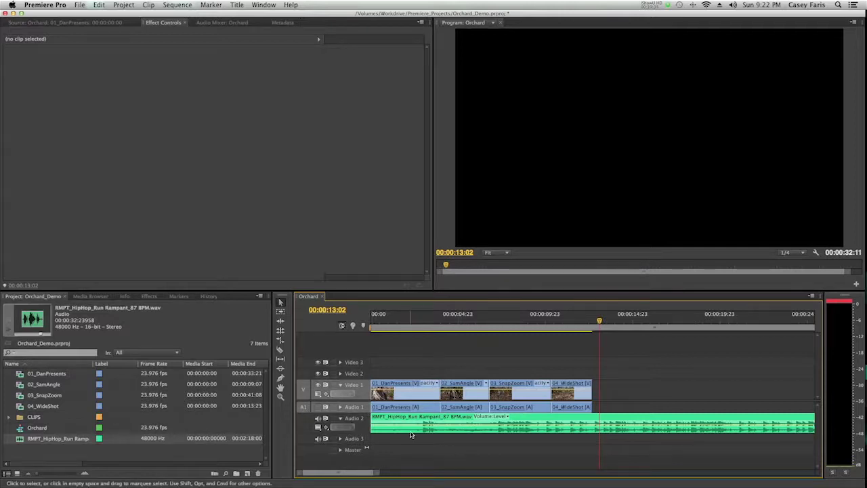
left_click_drag(440, 320, 569, 321)
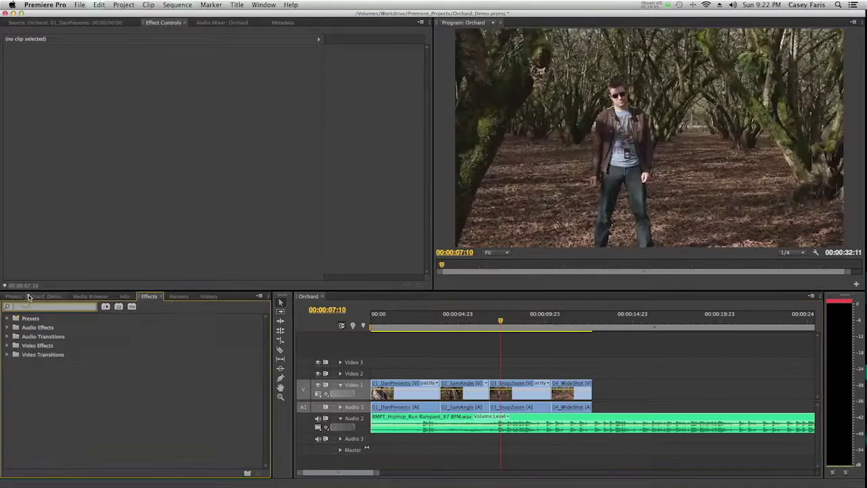
Step: Apply the Three-Way Color Corrector from the Color Correction video effects to the 03_SnapZoom clip
left_click(40, 296)
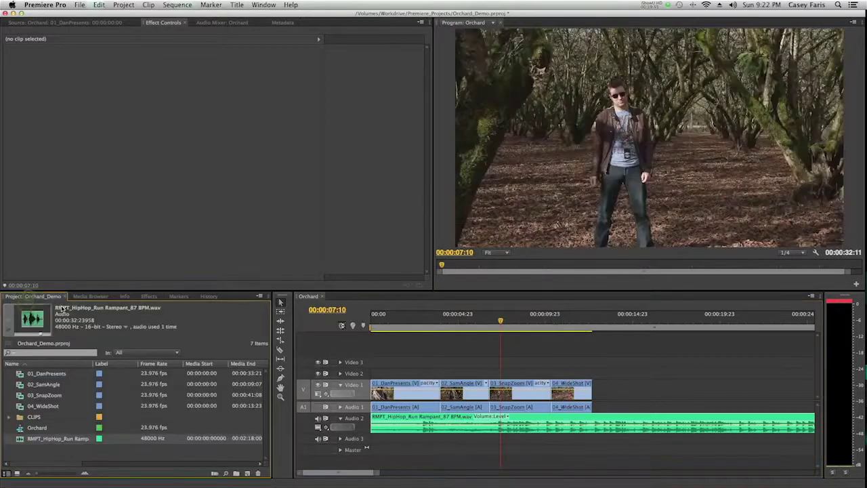
left_click(149, 296)
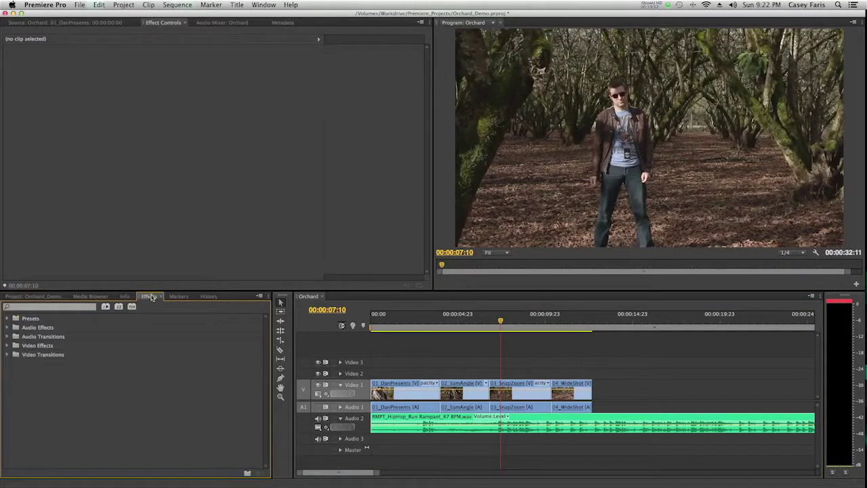
left_click(7, 346)
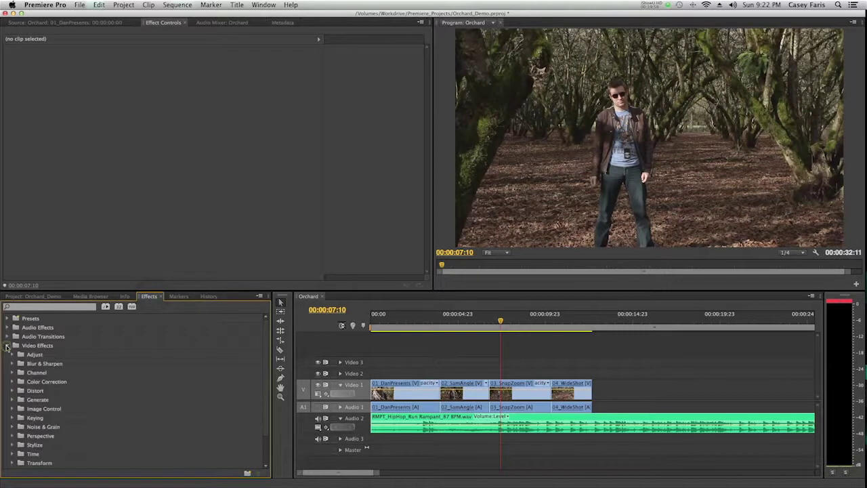
left_click(13, 384)
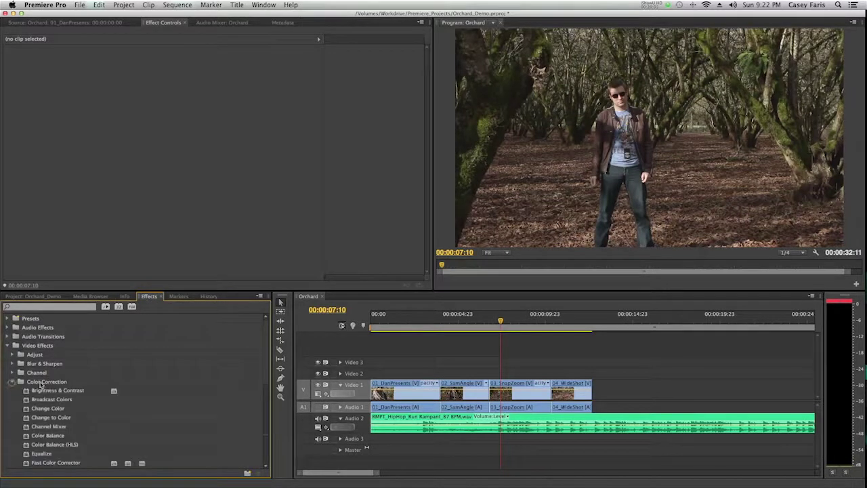
scroll(79, 384, "down", 3)
scroll(89, 391, "down", 3)
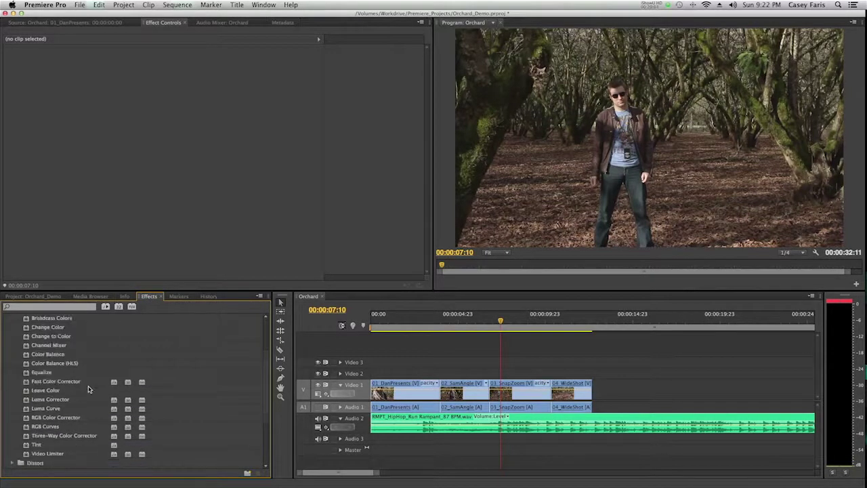
left_click(250, 418)
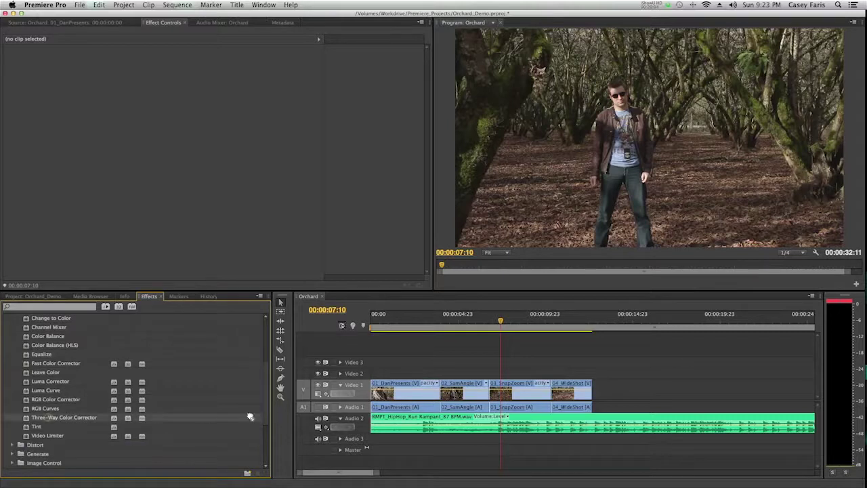
left_click_drag(501, 362, 524, 400)
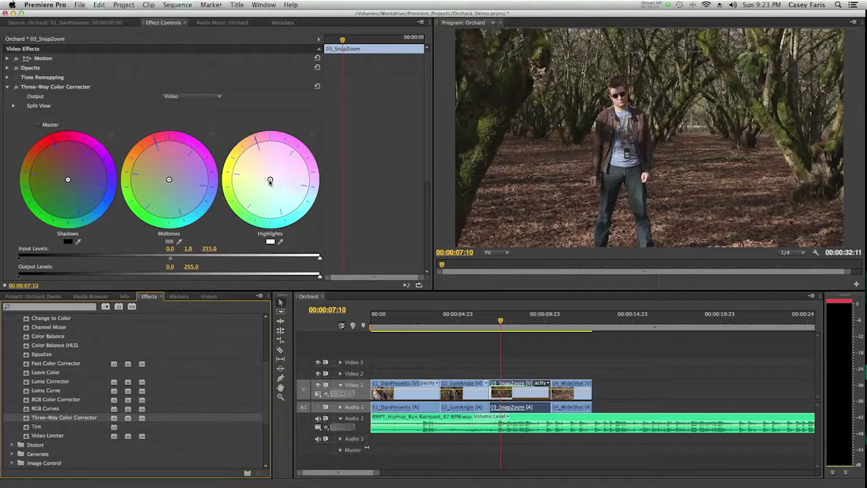
Step: Shift the highlights and midtones of 03_SnapZoom toward orange and its shadows toward blue-cyan in the Three-Way Color Corrector
mouse_move(269, 180)
left_mouse_down()
mouse_move(240, 155)
mouse_move(265, 170)
left_mouse_up()
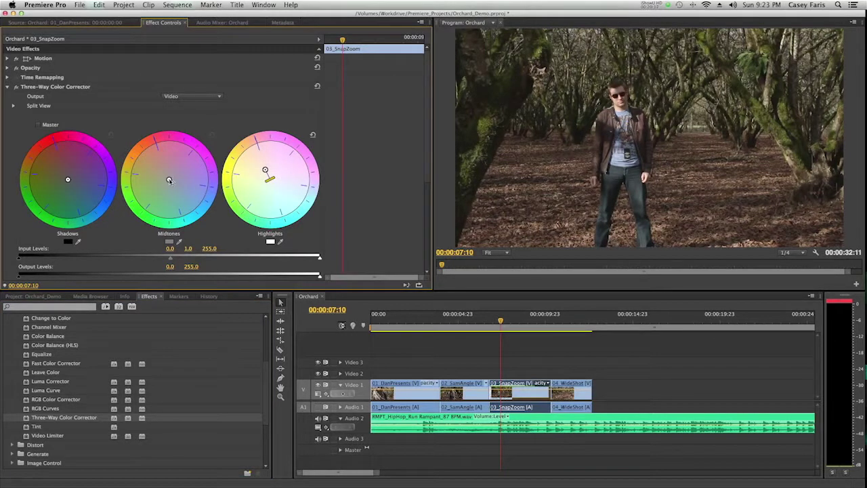
left_click_drag(170, 180, 146, 163)
left_click_drag(75, 193, 75, 192)
scroll(380, 246, "down", 3)
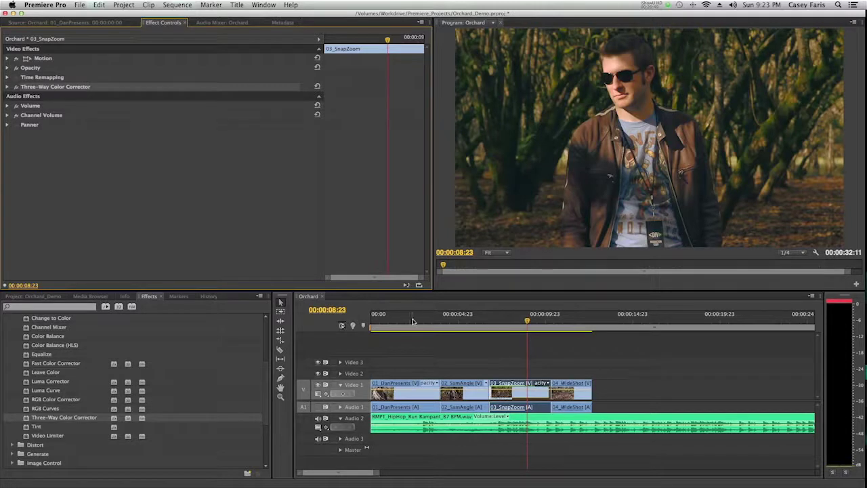
Step: Copy the Three-Way Color Corrector from 03_SnapZoom to 01_DanPresents, 02_SamAngle and 04_WideShot, and check it on 04_WideShot
left_click_drag(395, 412, 469, 364)
scroll(602, 387, "right", 1)
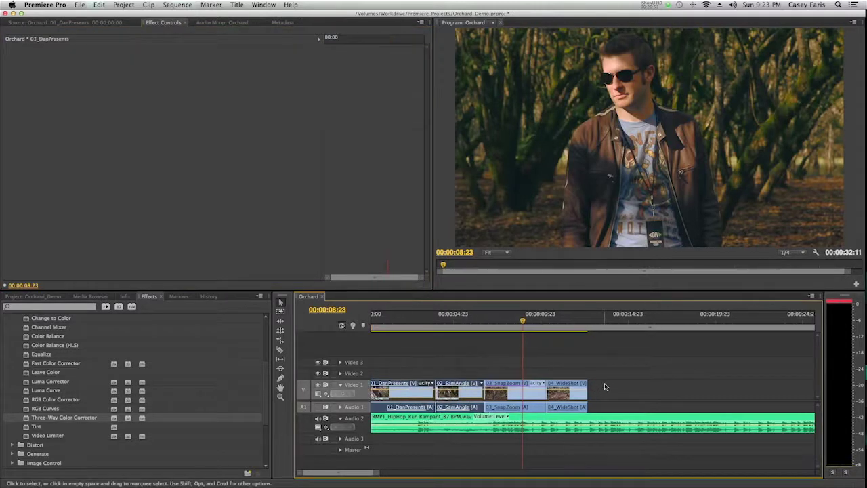
left_click_drag(602, 367, 566, 409)
left_click_drag(629, 399, 561, 372)
left_click_drag(465, 362, 412, 406)
scroll(466, 352, "left", 1)
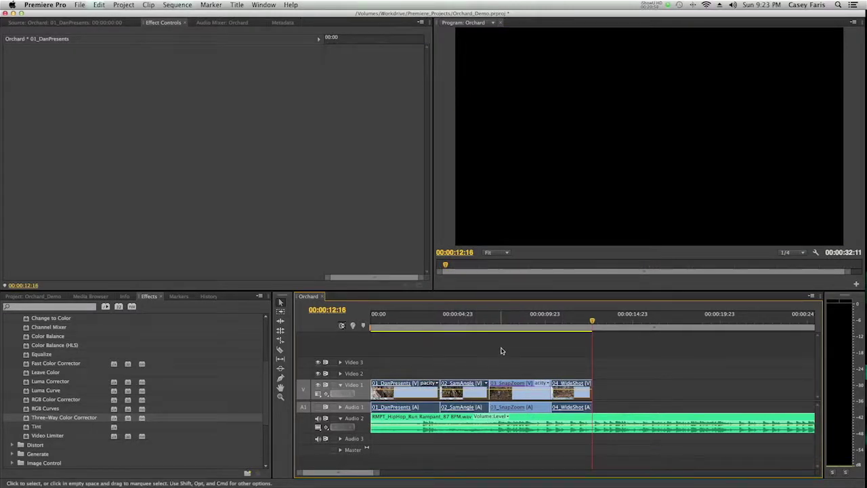
left_click(569, 392)
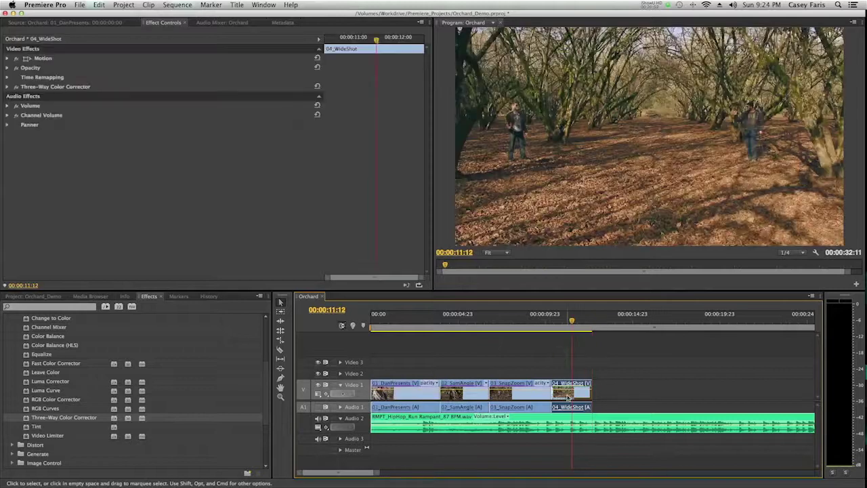
Step: Inspect the Three-Way Color Corrector settings on 04_WideShot and compare the graded look of the clips along the Orchard sequence
left_click(6, 87)
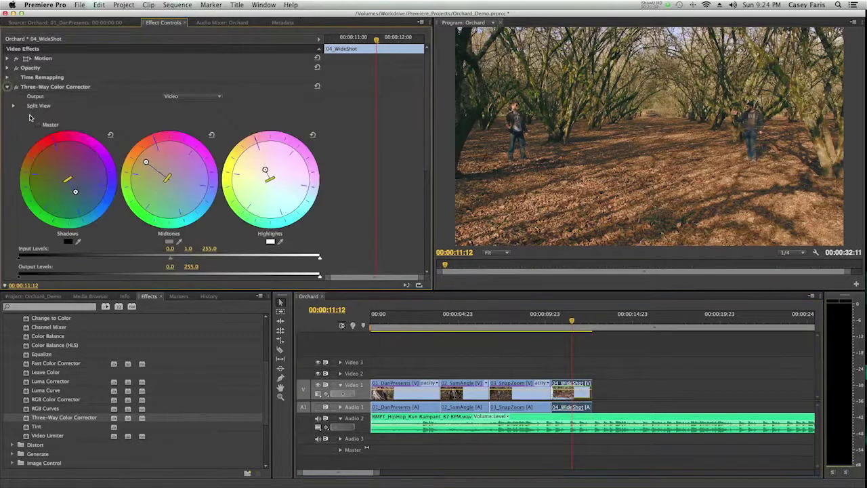
left_click(395, 318)
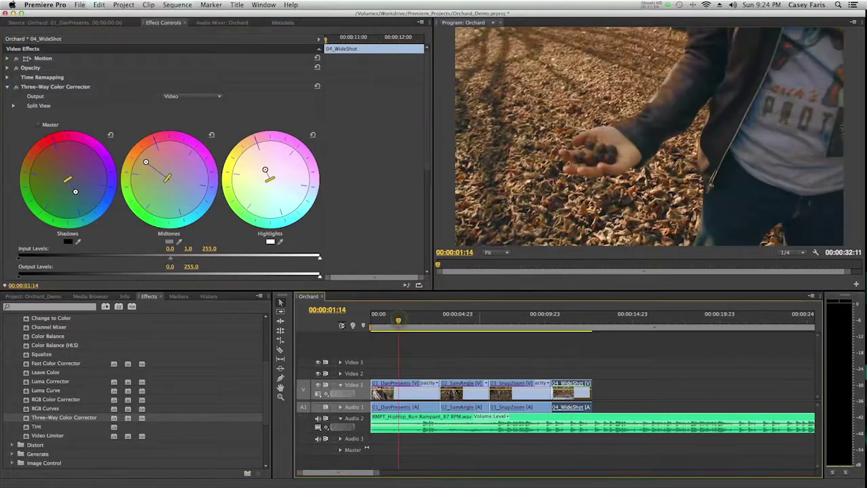
left_click(470, 316)
left_click(569, 316)
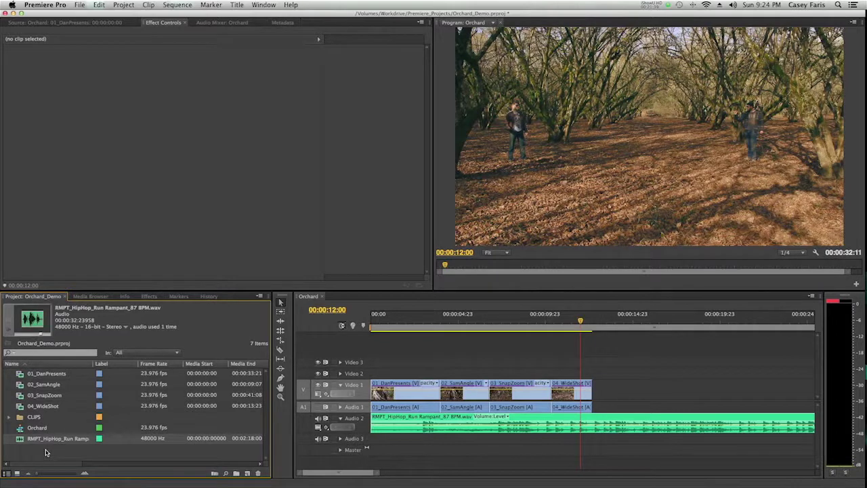
Step: Create a new 1920 x 1080 title named "Titles" in the project
right_click(45, 452)
key("Escape")
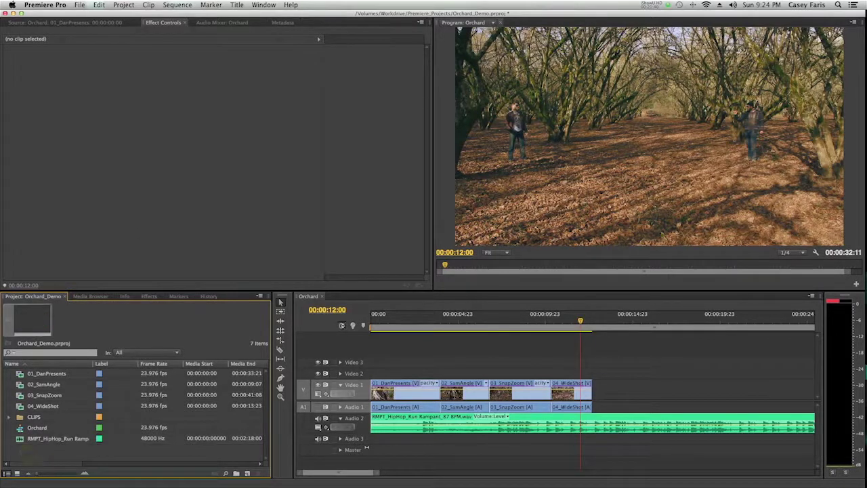
left_click(237, 5)
mouse_move(258, 15)
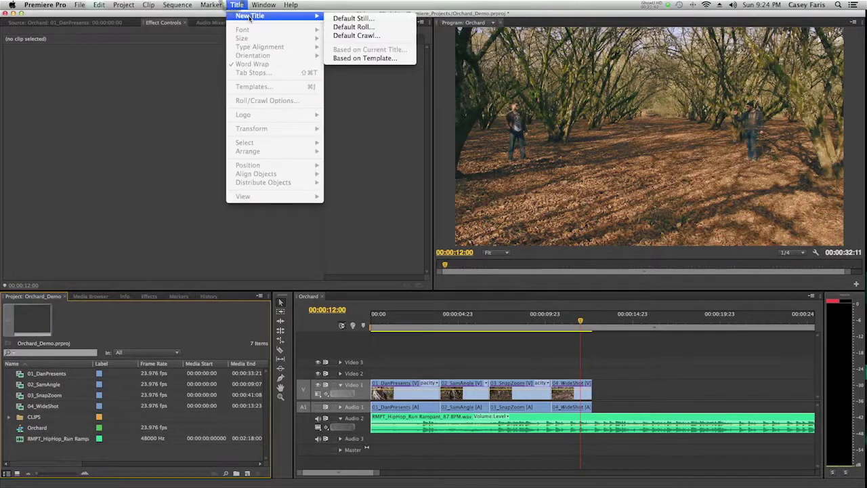
left_click(380, 35)
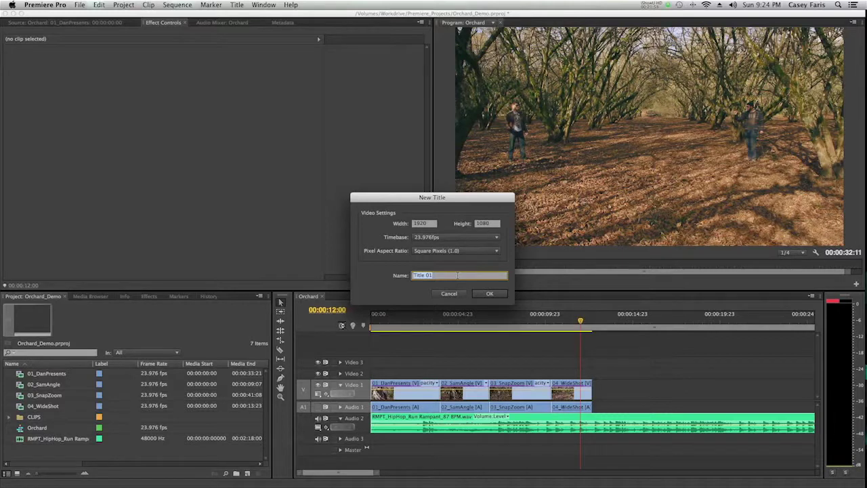
key("BackSpace")
type("Titles")
key("Return")
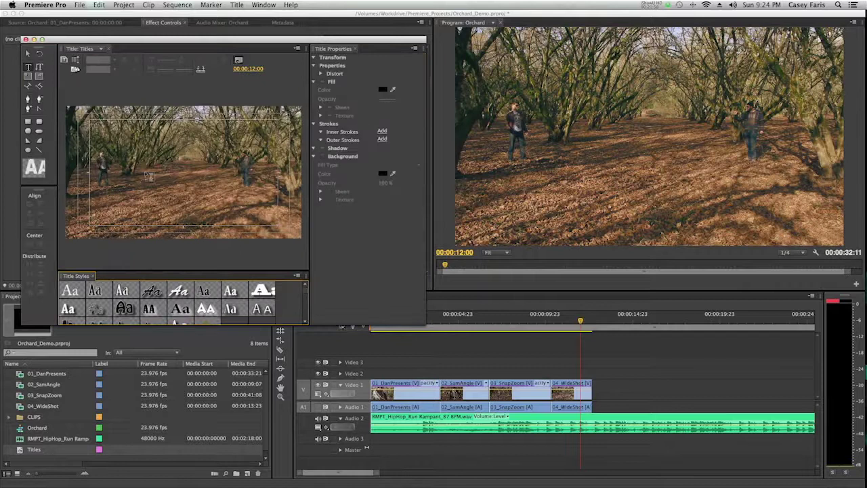
Step: Add the text "DEATH FIGHT" to the title and enlarge it to a font size of about 168, centered in the frame
left_click(147, 157)
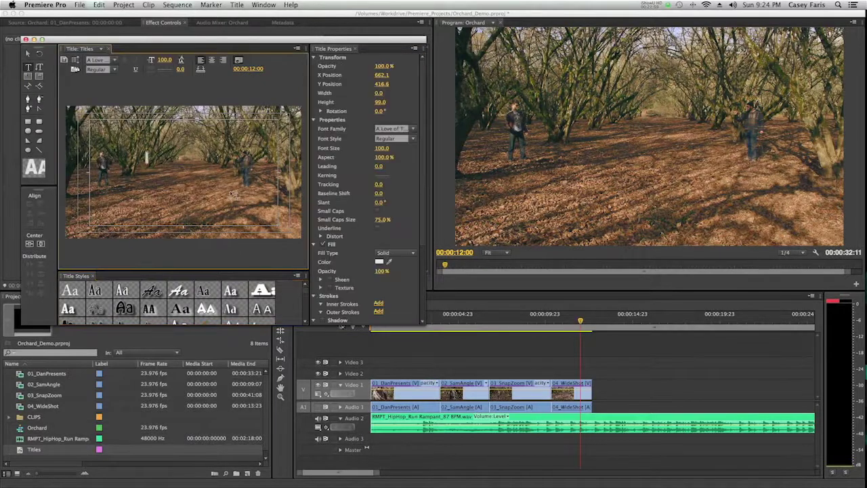
type("DEATH")
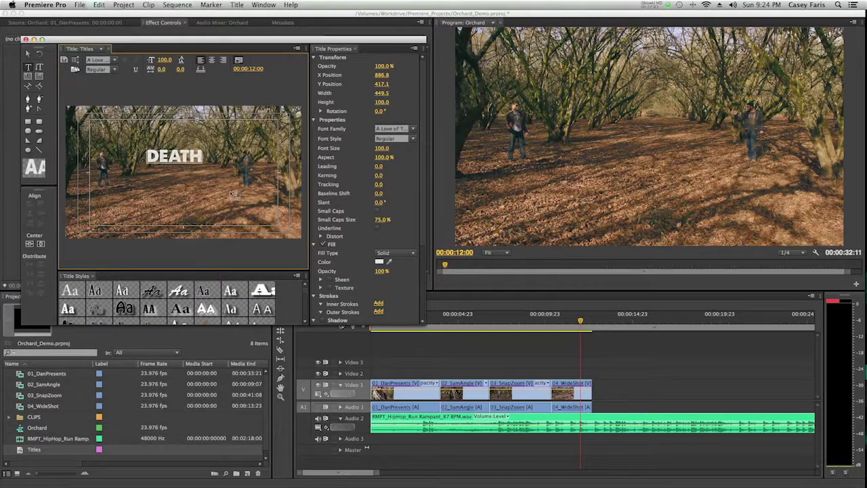
type(" FIGHT")
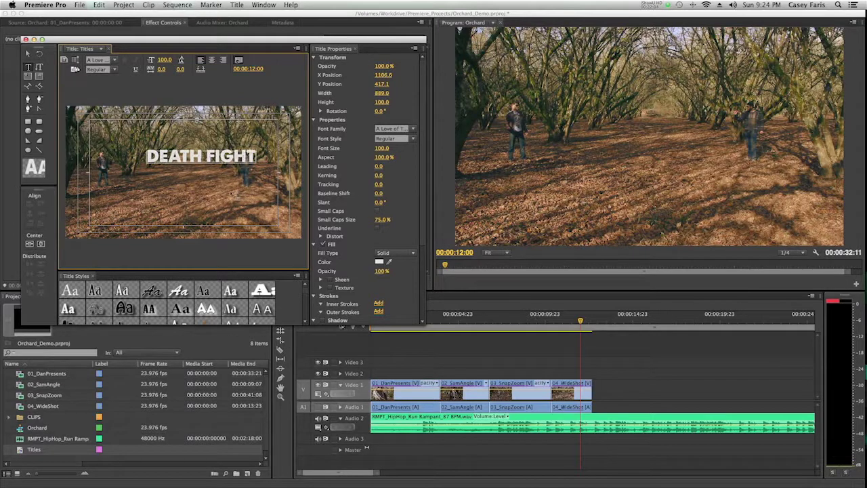
left_click(28, 53)
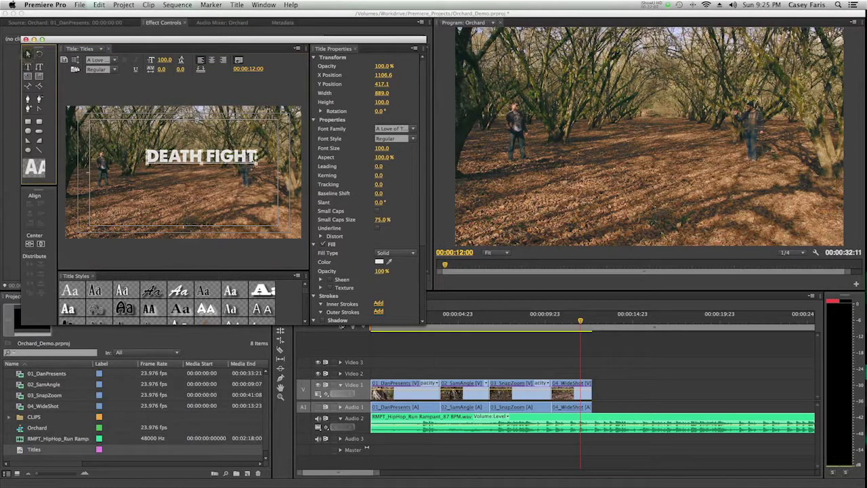
mouse_move(256, 162)
left_mouse_down()
mouse_move(304, 170)
mouse_move(209, 169)
mouse_move(193, 191)
mouse_move(272, 158)
left_mouse_up()
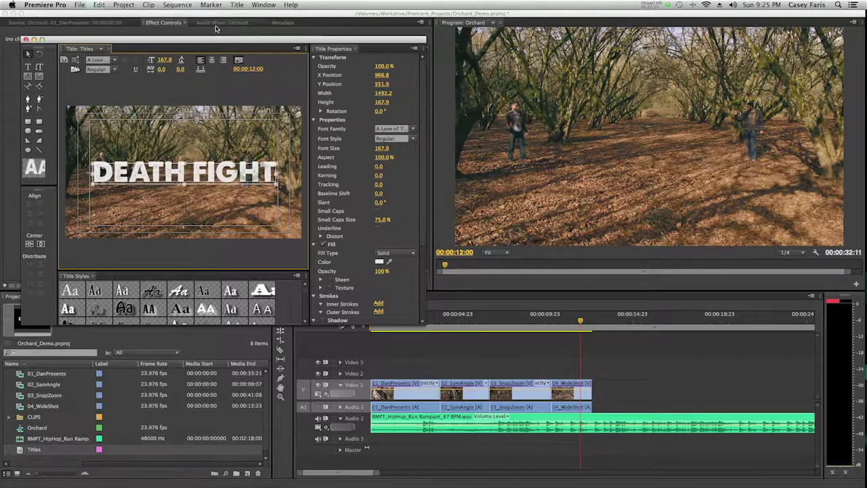
Step: Maximize the title editor and apply the Minion Pro Bold title style with black fill and white outer stroke to DEATH FIGHT
key("grave")
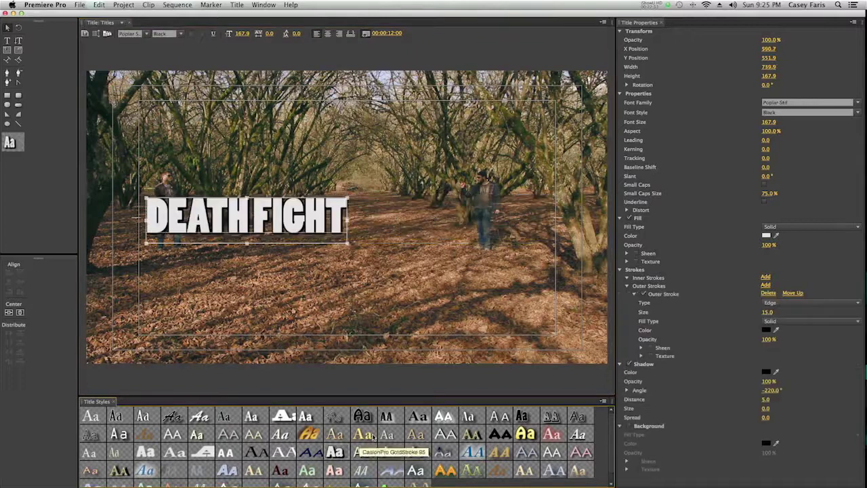
left_click(409, 417)
scroll(405, 435, "down", 1)
scroll(405, 435, "up", 1)
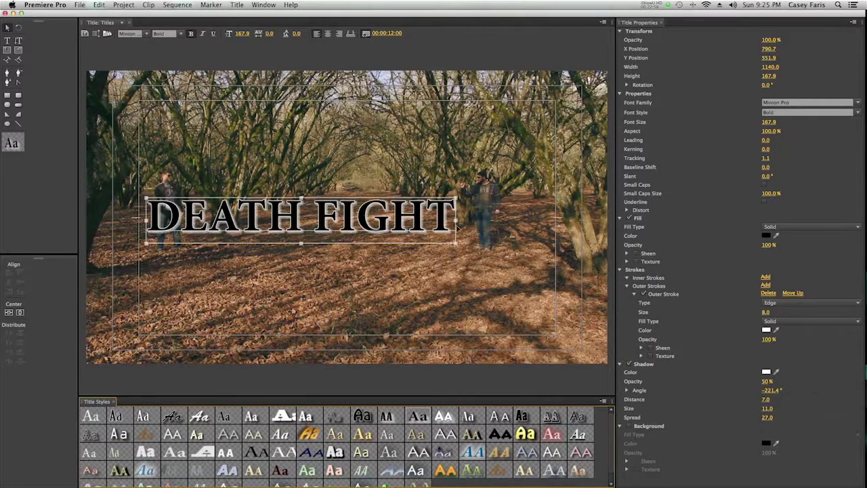
Step: Enlarge DEATH FIGHT to a font size of about 212, center it across the frame and close the title editor
left_click_drag(456, 243, 537, 255)
left_click_drag(478, 218, 488, 218)
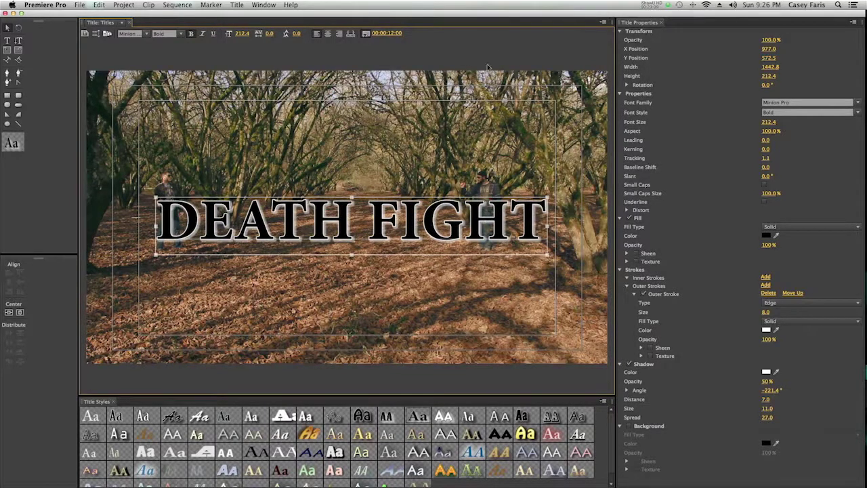
left_click(487, 53)
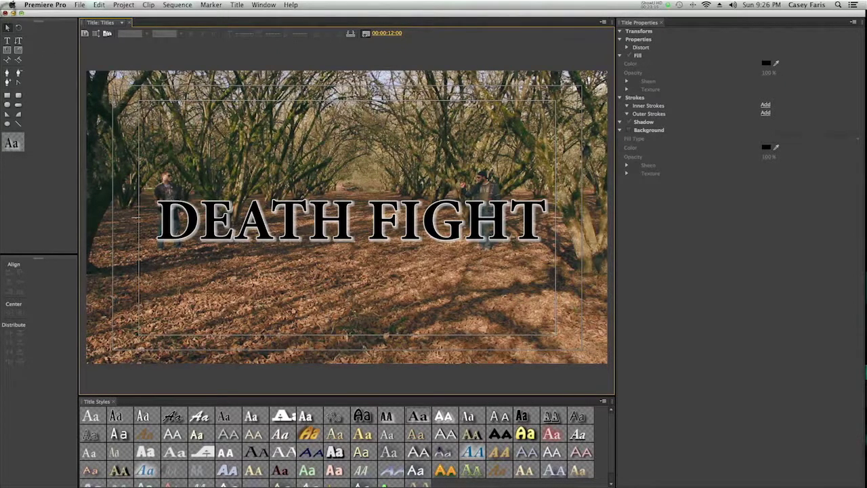
left_click(4, 12)
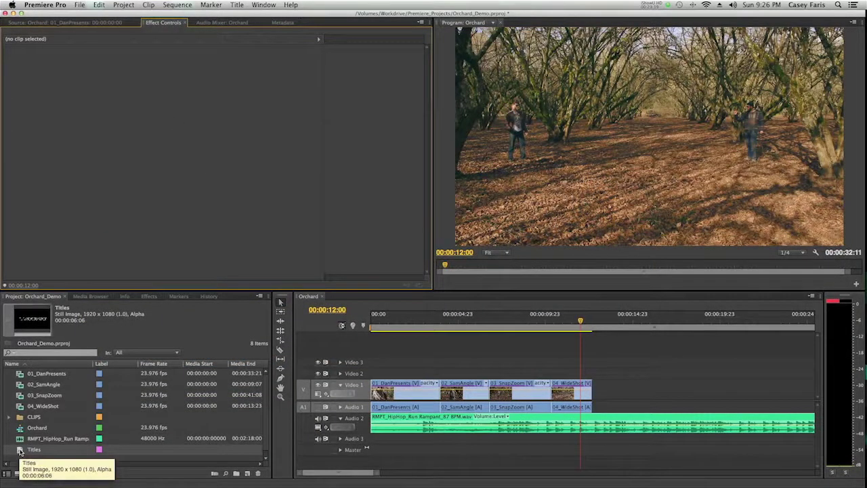
Step: Place the Titles clip on Video 2 above 04_WideShot and trim its end to match the end of that clip
left_click_drag(27, 450, 391, 378)
left_click(383, 317)
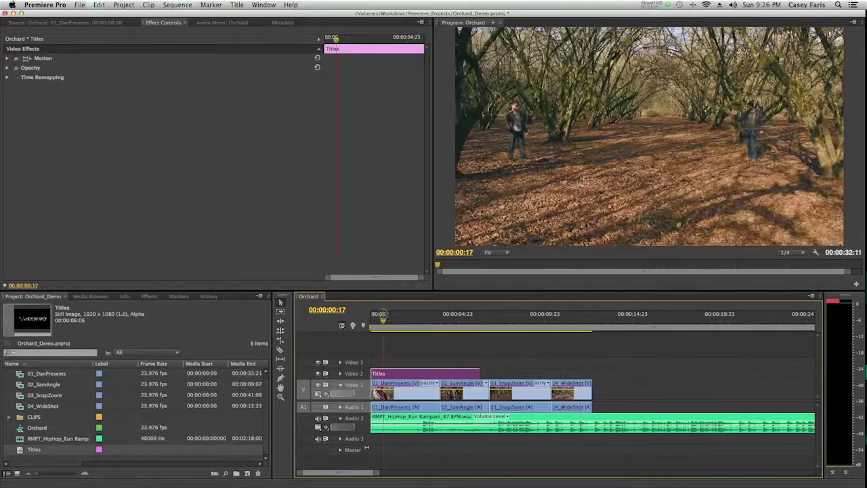
left_click_drag(383, 319, 434, 318)
left_click_drag(406, 374, 583, 374)
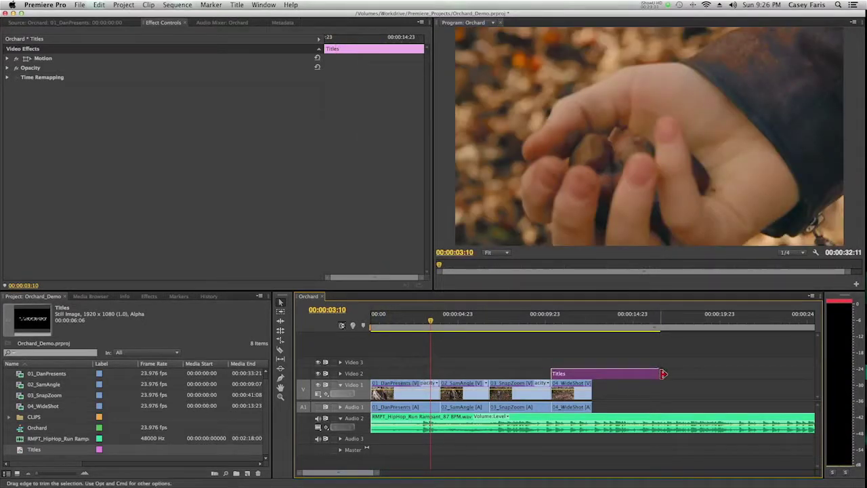
left_click_drag(664, 373, 591, 375)
Step: Play the sequence from 00:00:10:17 to preview the title over 04_WideShot
left_click(549, 318)
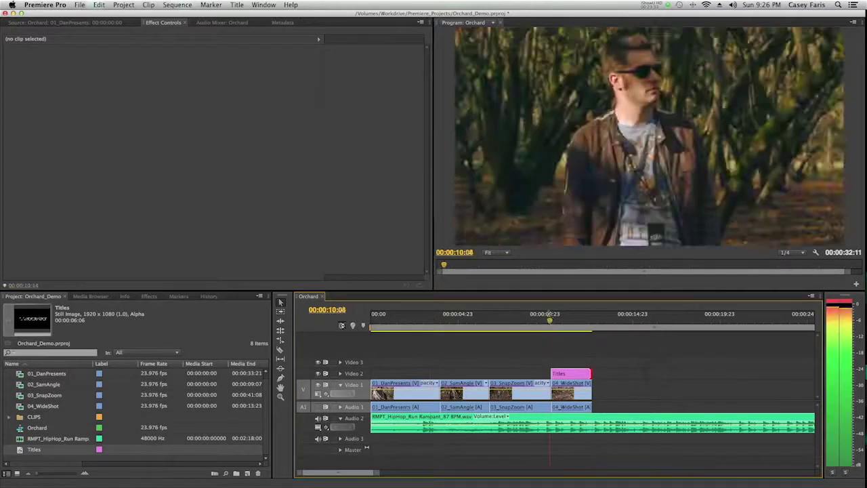
left_click_drag(550, 319, 558, 316)
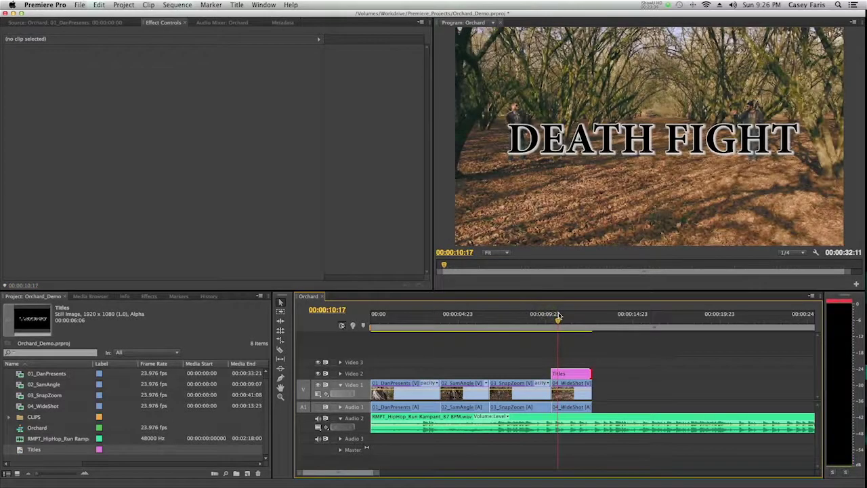
key("space")
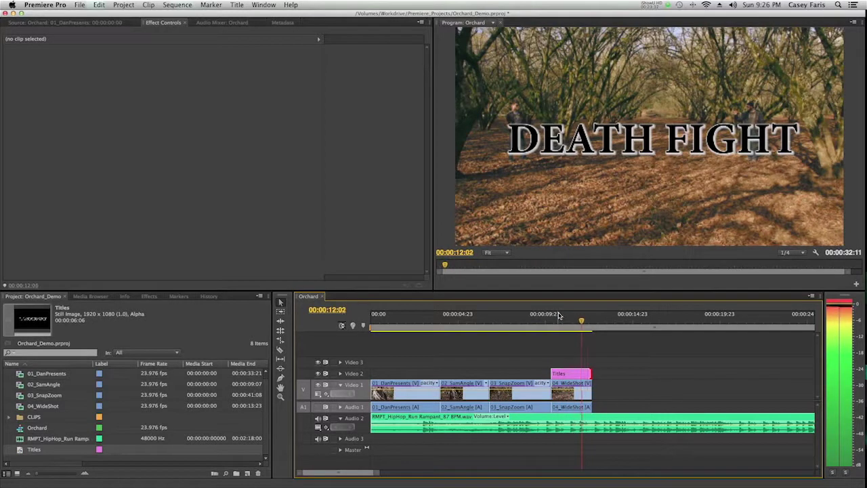
key("space")
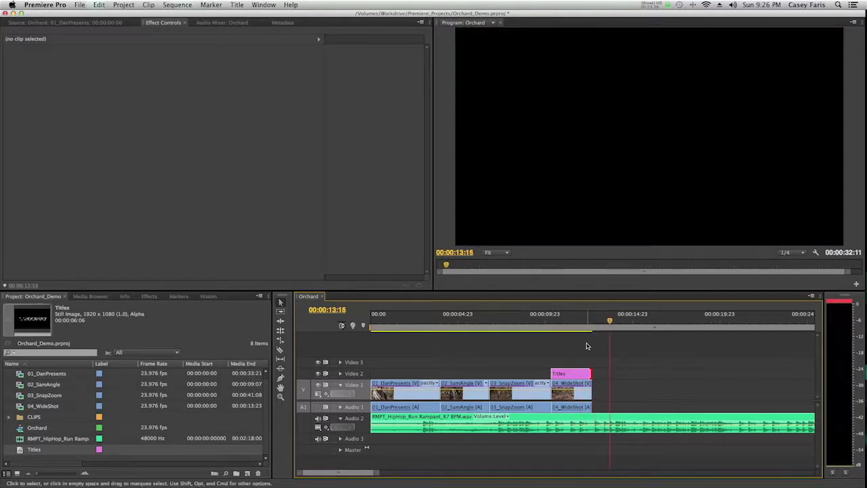
Step: Try the Titles clip on Video 1 directly after 04_WideShot, preview it over black and return it to Video 2 above 04_WideShot
left_click_drag(568, 376, 610, 385)
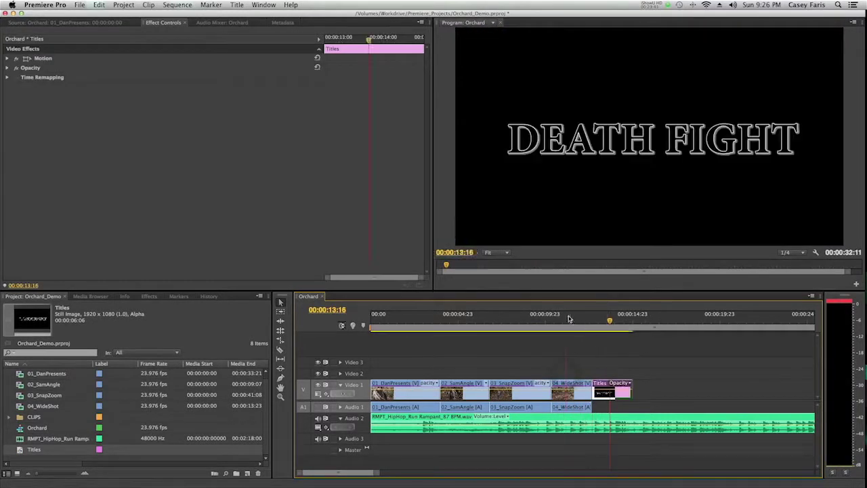
left_click(566, 318)
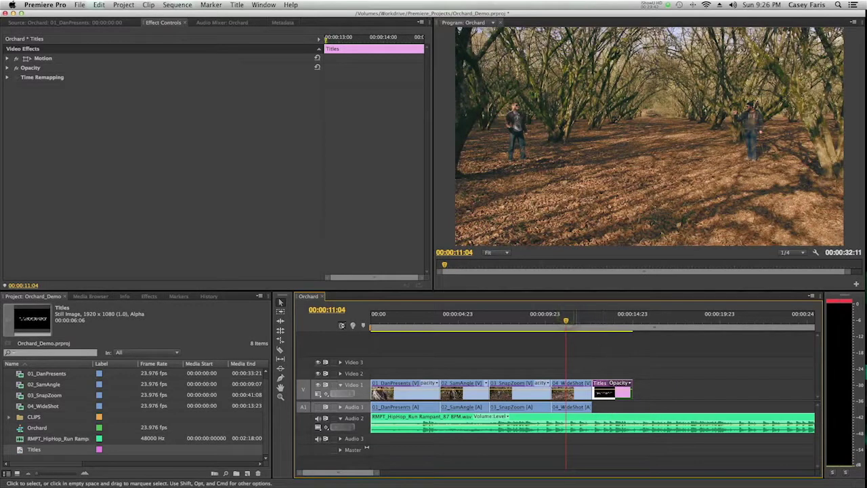
key("space")
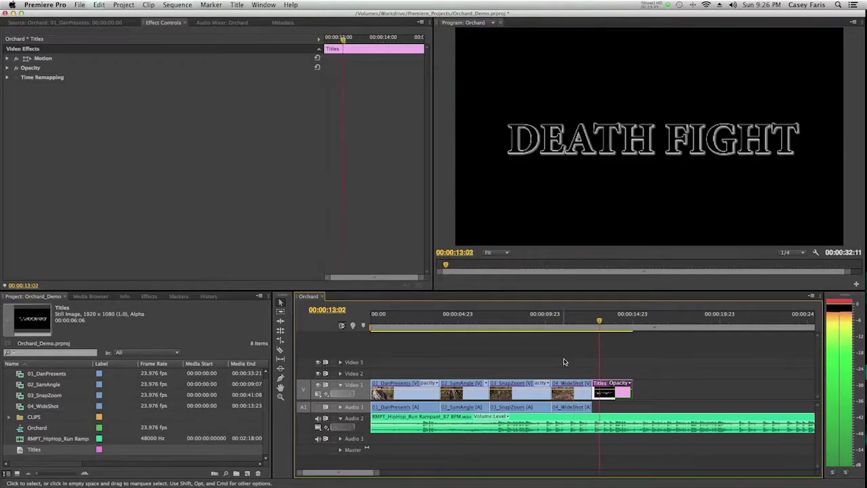
left_click(703, 355)
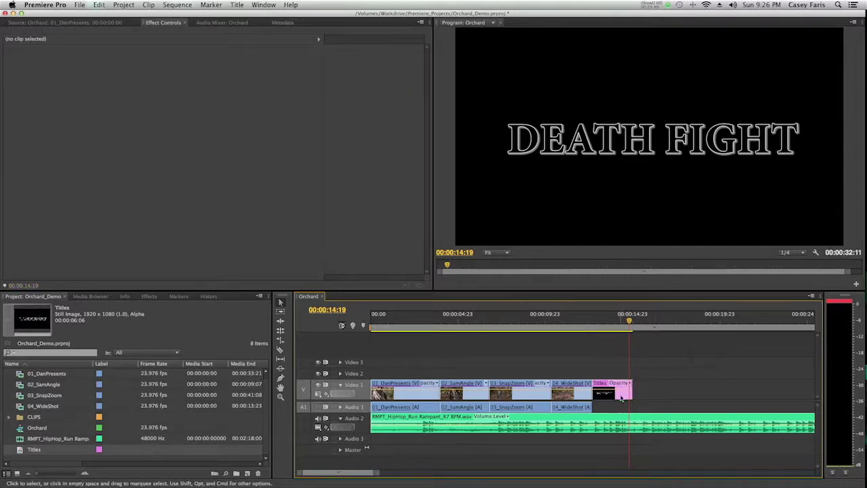
left_click_drag(622, 398, 579, 369)
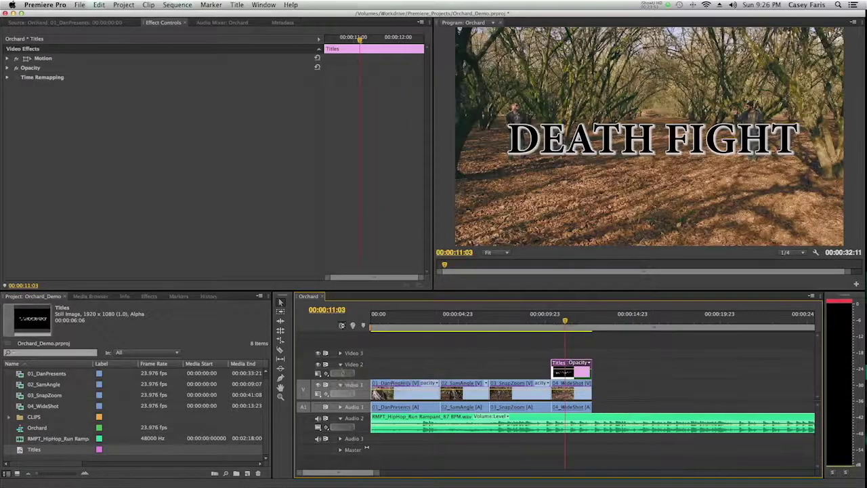
Step: Adjust the opacity level of the Titles clip directly on the expanded Video 2 track
left_click(341, 364)
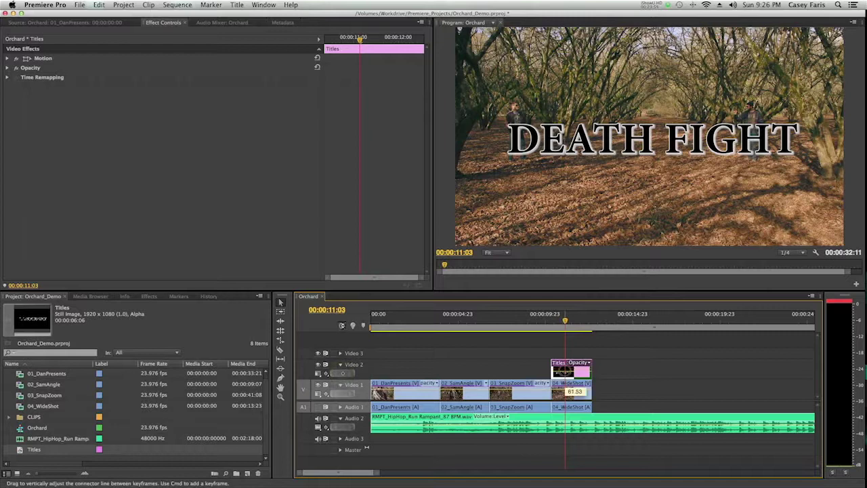
left_click_drag(568, 369, 568, 366)
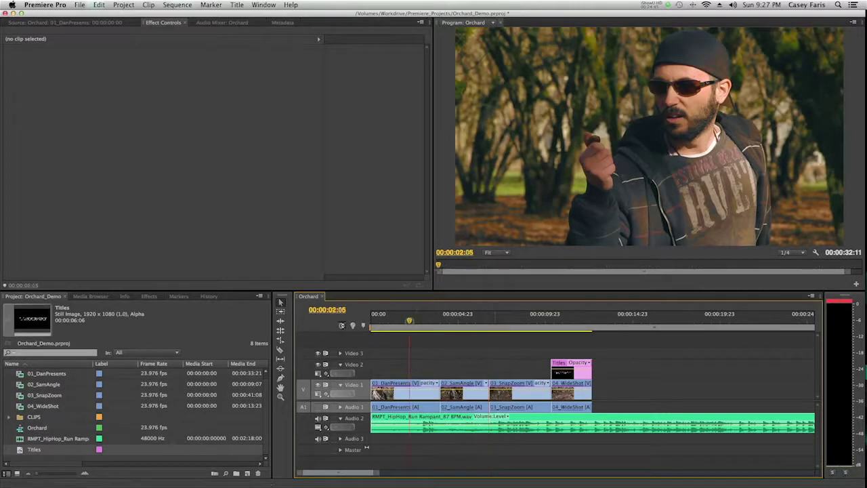
Step: Scrub through the Orchard sequence to review the finished edit and park the playhead at 00:00:08:01
left_click(409, 321)
left_click_drag(410, 323, 537, 330)
key("space")
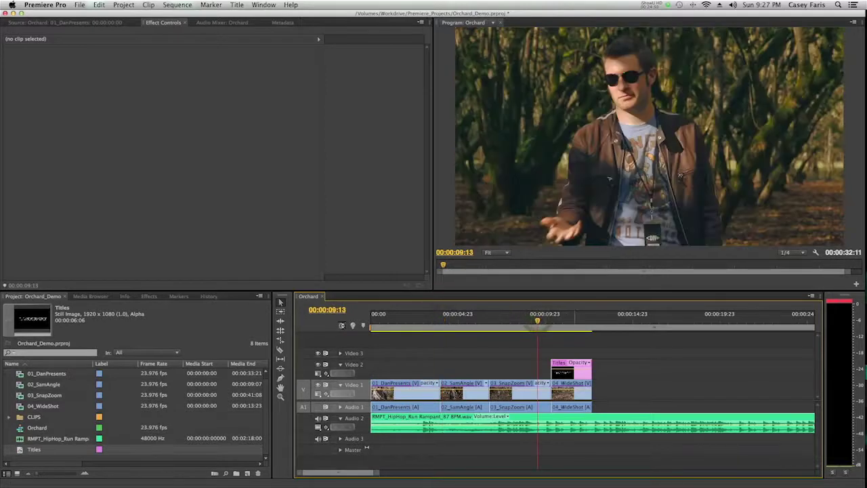
left_click(513, 328)
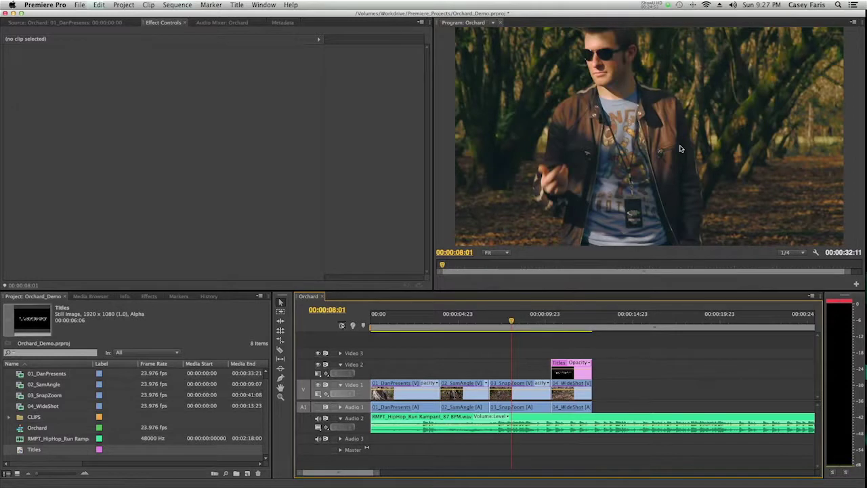
Step: Open the media export settings for the Orchard sequence
left_click(79, 4)
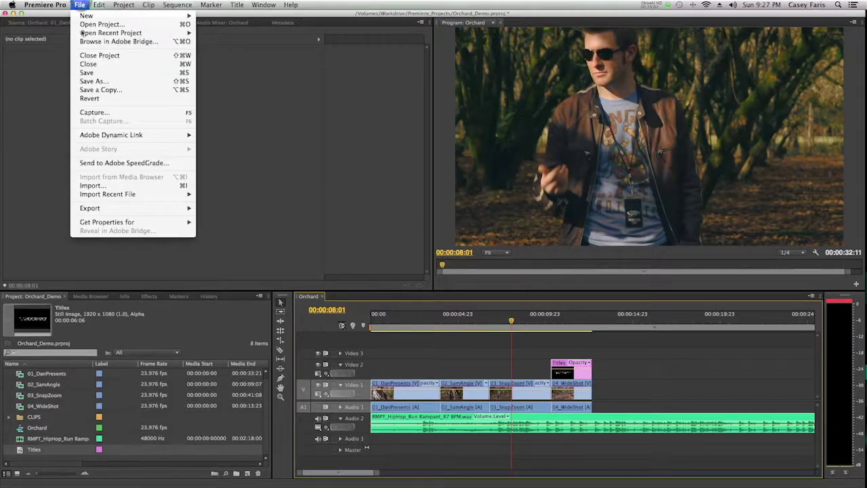
mouse_move(145, 208)
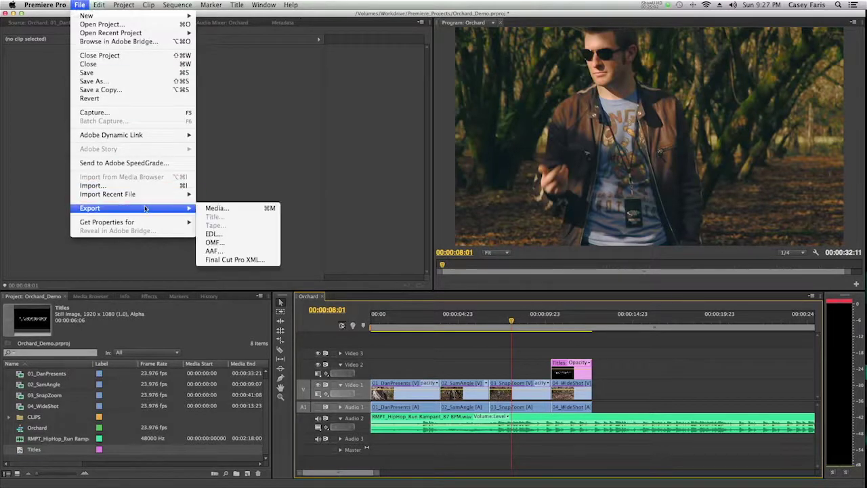
left_click(246, 208)
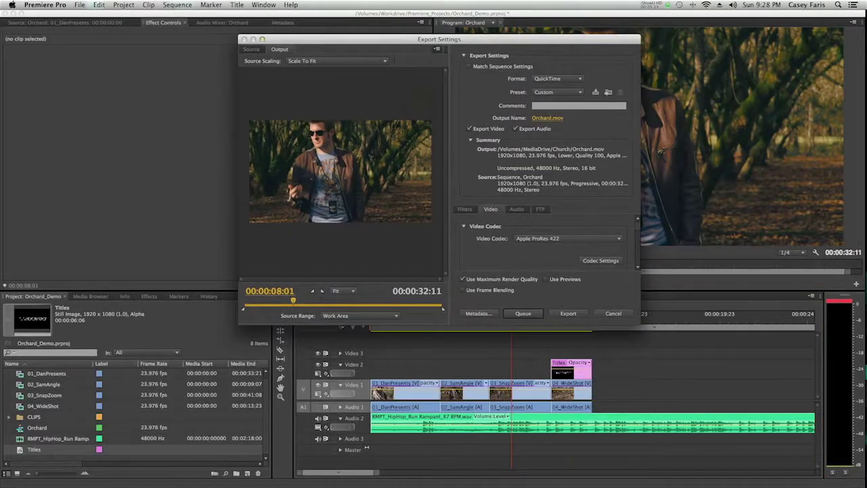
Step: Set the QuickTime export preset to HD 720p 24, H.264, AAC 48kHz
left_click(554, 93)
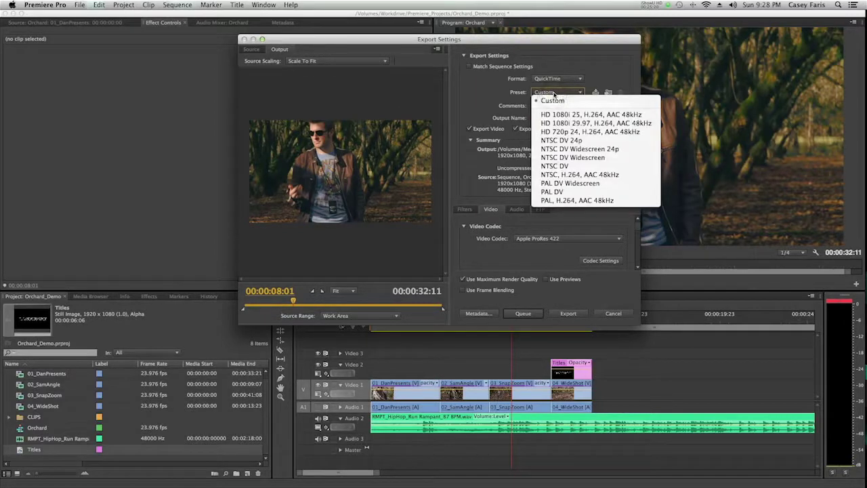
left_click(555, 133)
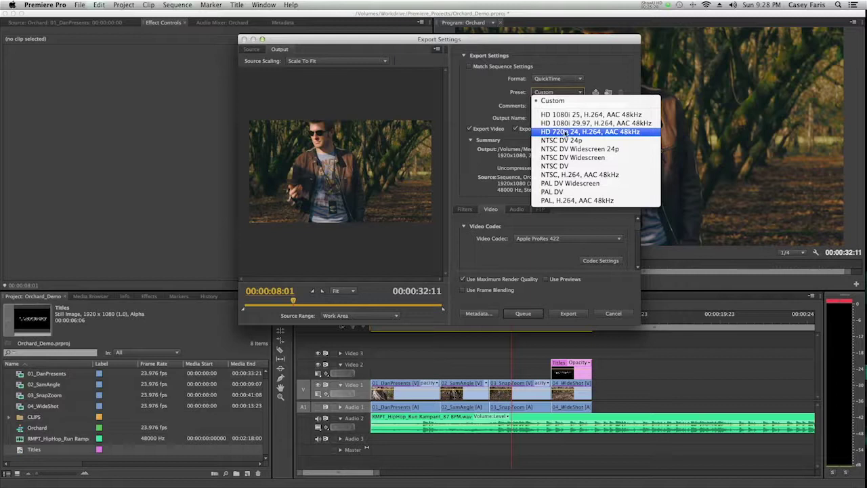
left_click(566, 133)
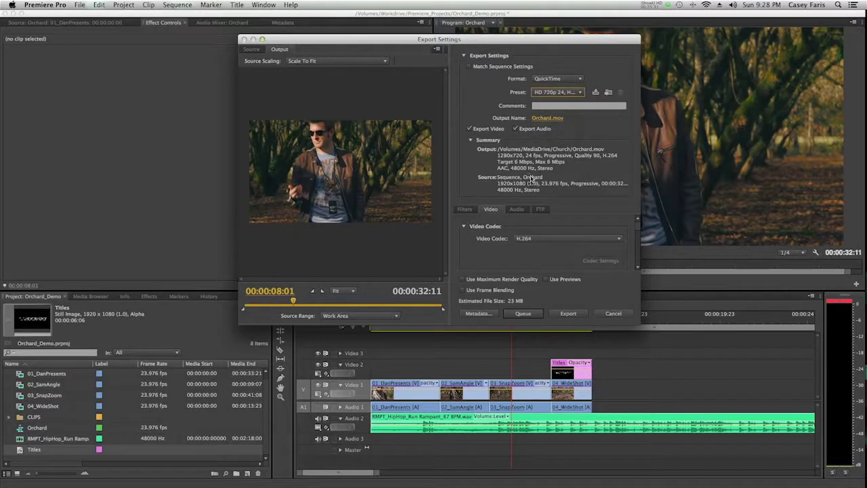
Step: Set the export destination to the Desktop with the name Orchard in .mov format and export the sequence
left_click(563, 118)
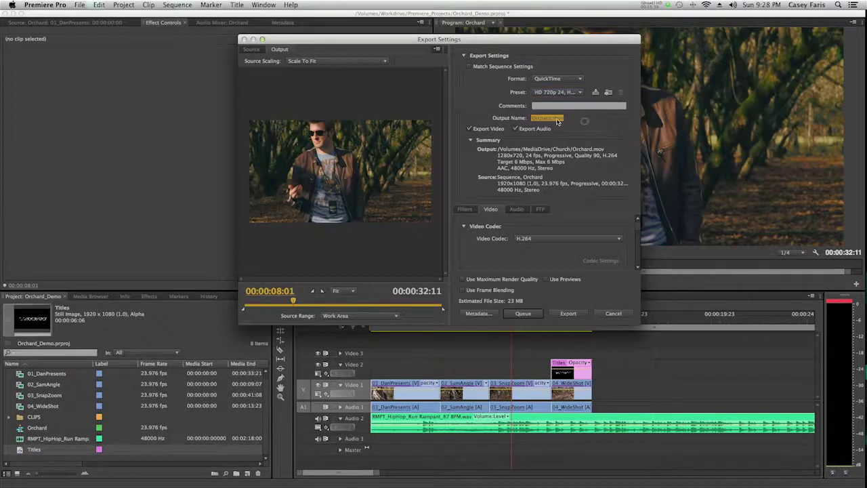
left_click(305, 223)
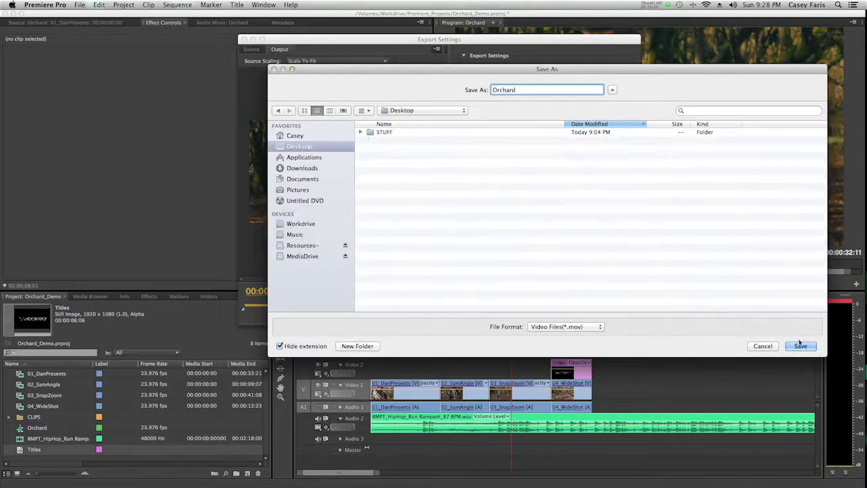
left_click(800, 345)
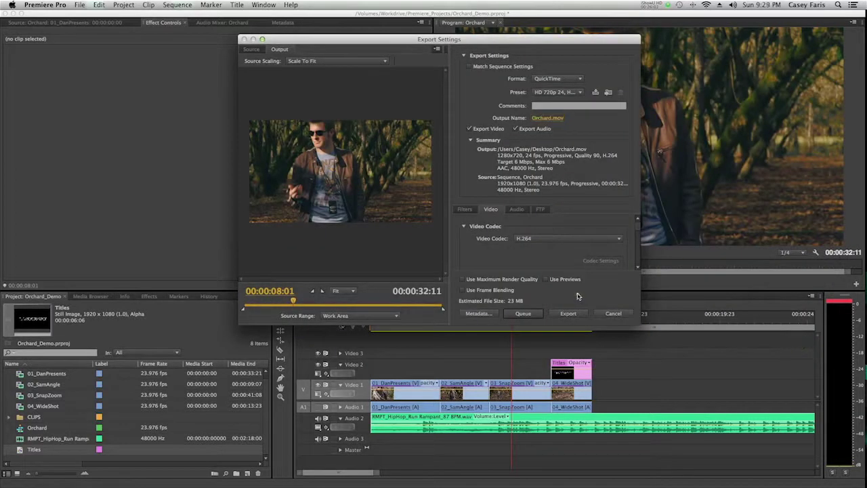
left_click(528, 314)
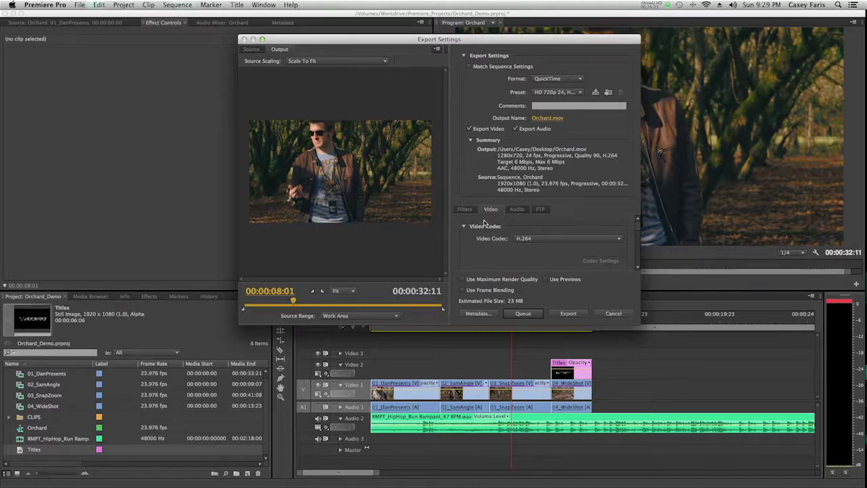
left_click(569, 313)
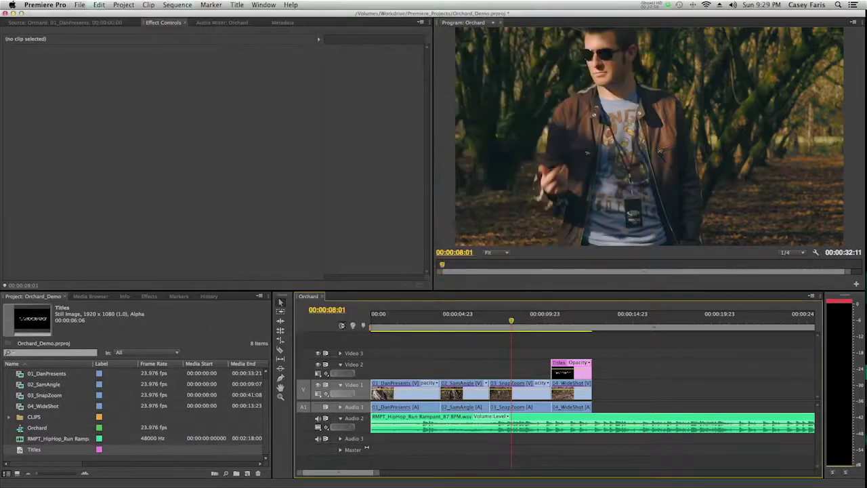
Step: Hide Premiere Pro to reach the desktop, move Orchard.mov to the empty area above the RAMPANT wallpaper text and preview it
left_click(44, 5)
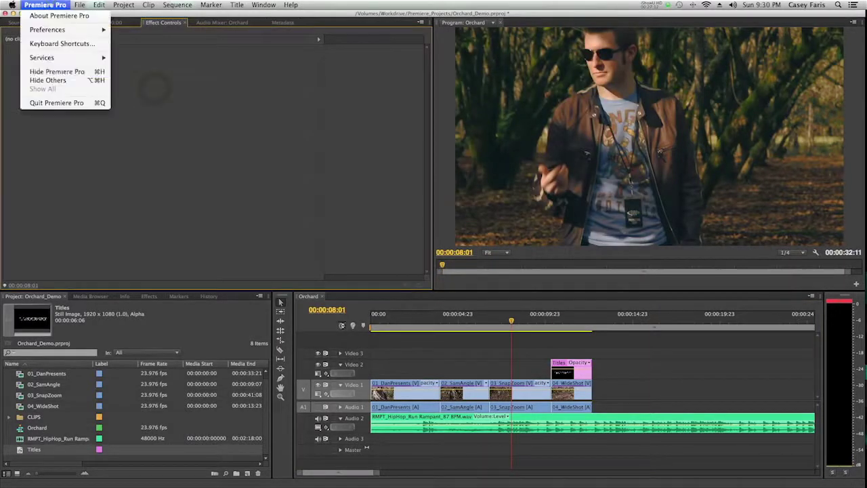
left_click(48, 70)
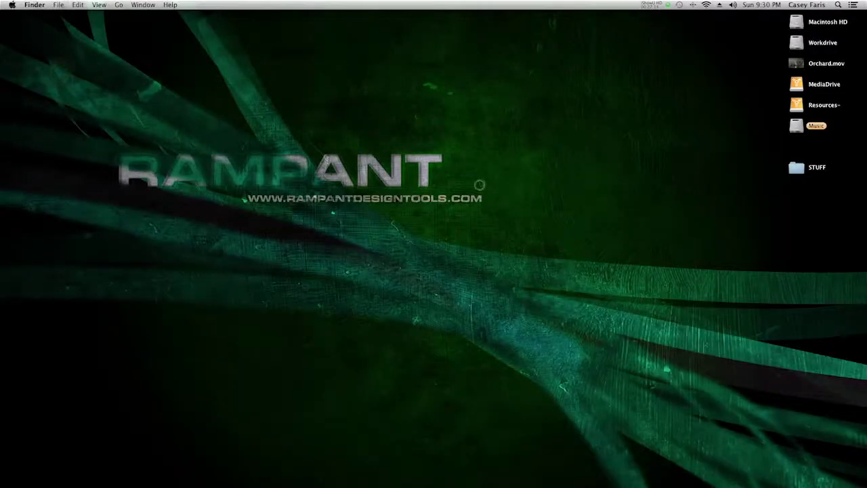
left_click_drag(794, 65, 465, 119)
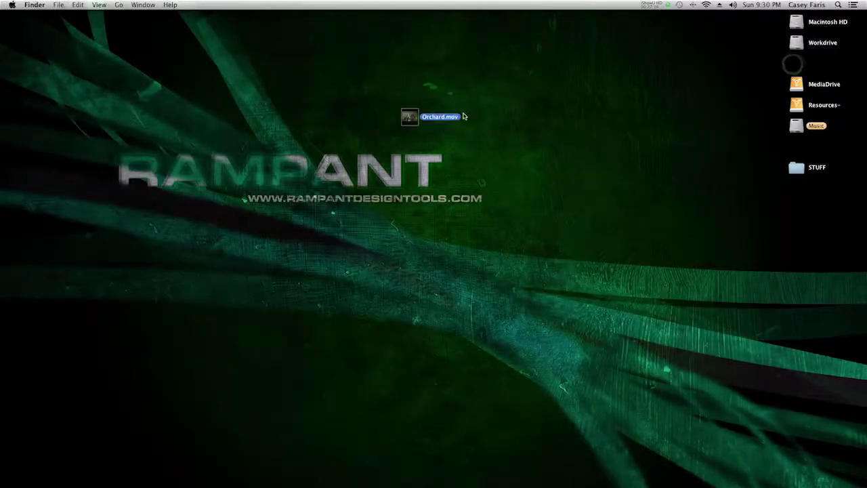
key("space")
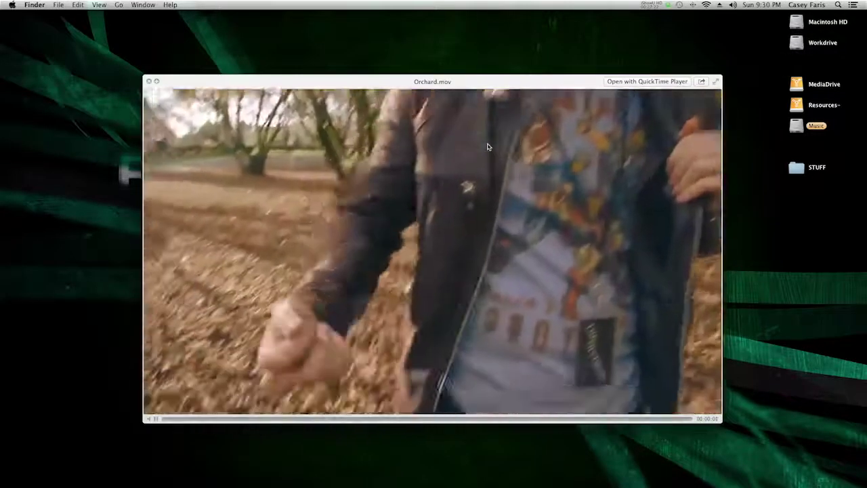